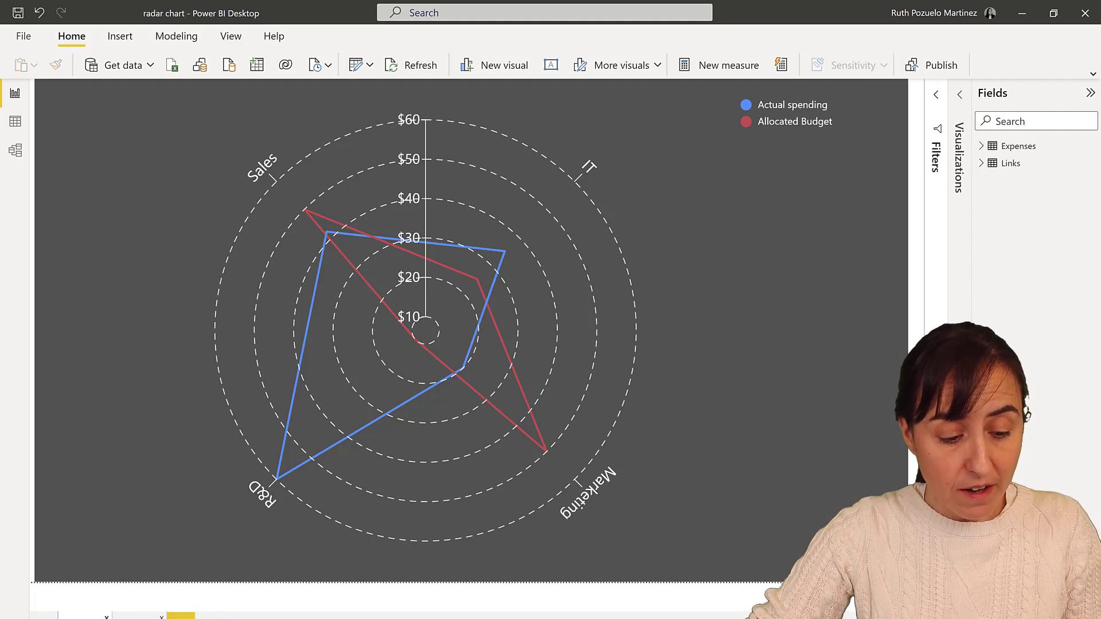
Duplicate the second report page with the radar chart and open the copied visual's menu.
left_click(138, 616)
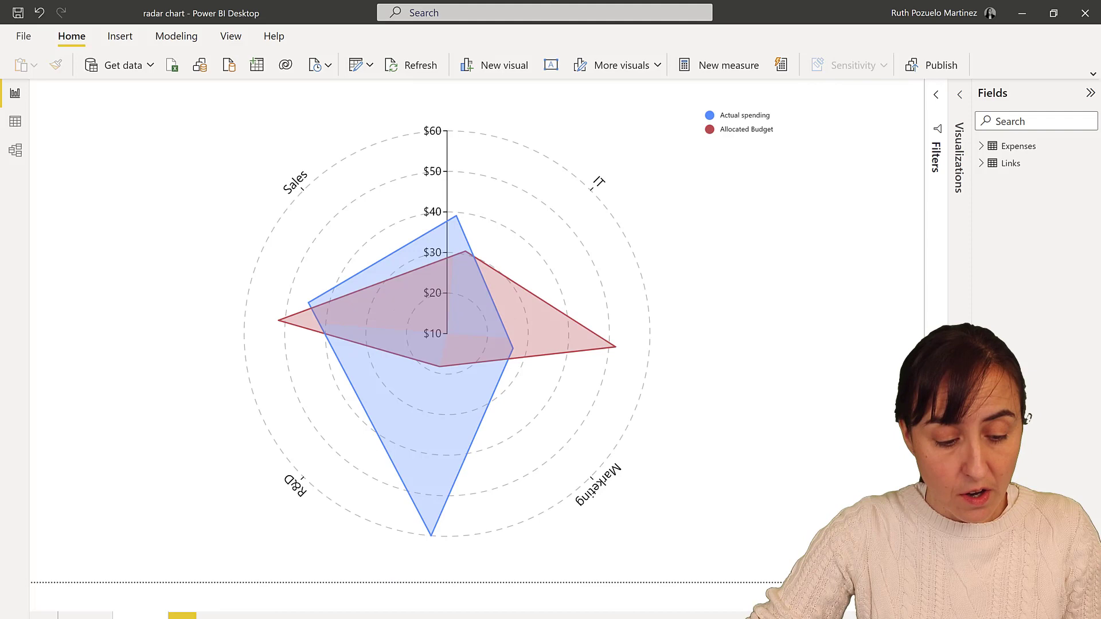
right_click(147, 616)
left_click(172, 566)
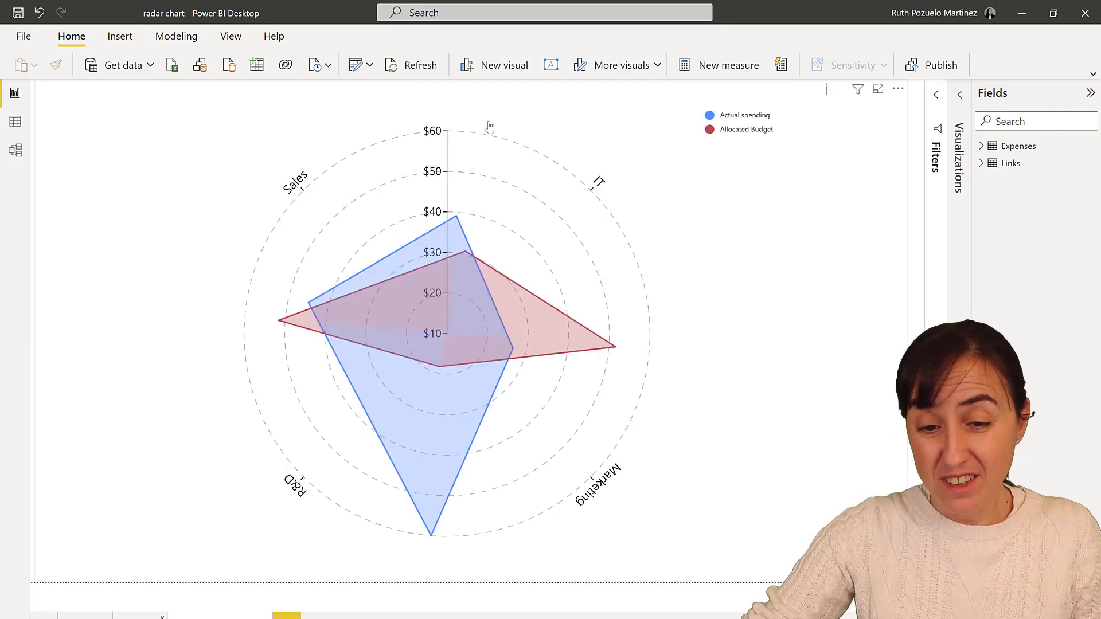
left_click(898, 90)
Open the copied chart in Charticulator and delete its existing design, confirming with Yes.
left_click(916, 104)
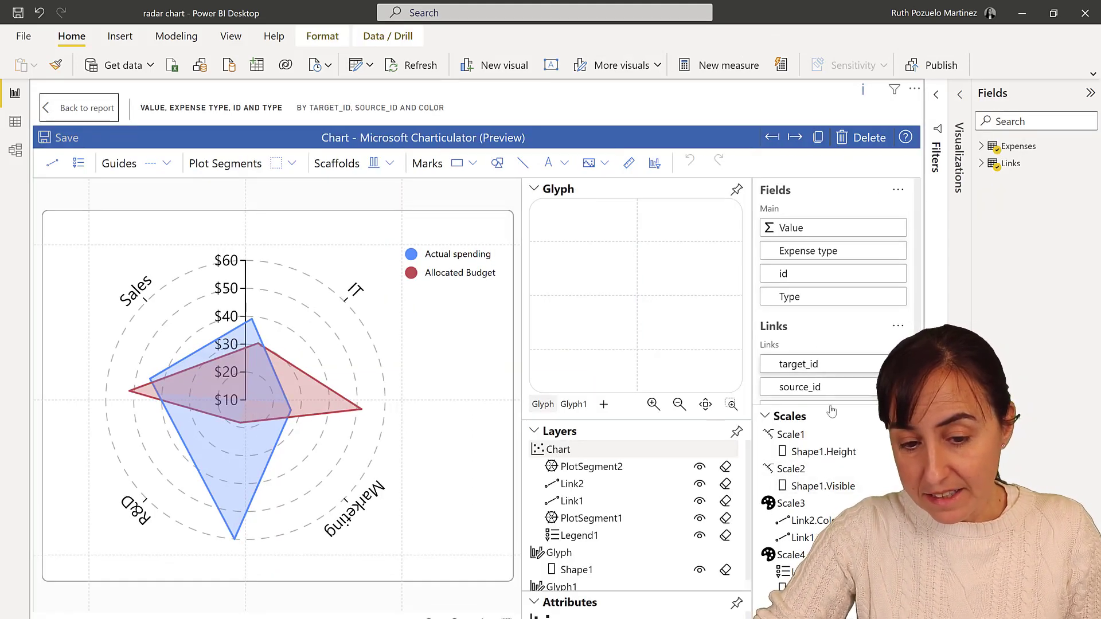
left_click(866, 139)
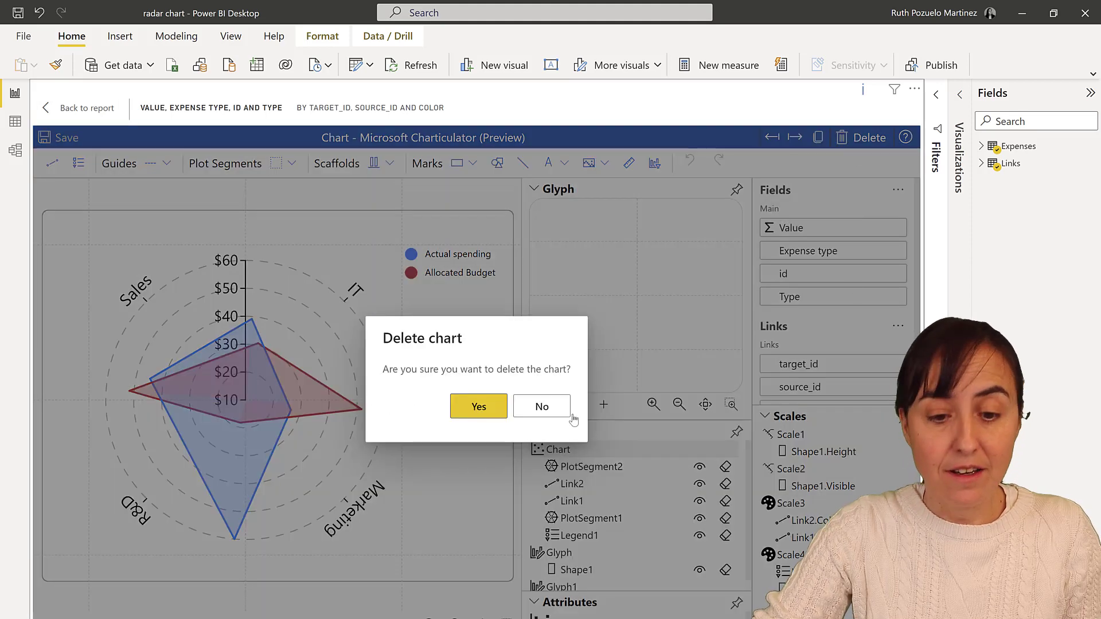
left_click(493, 409)
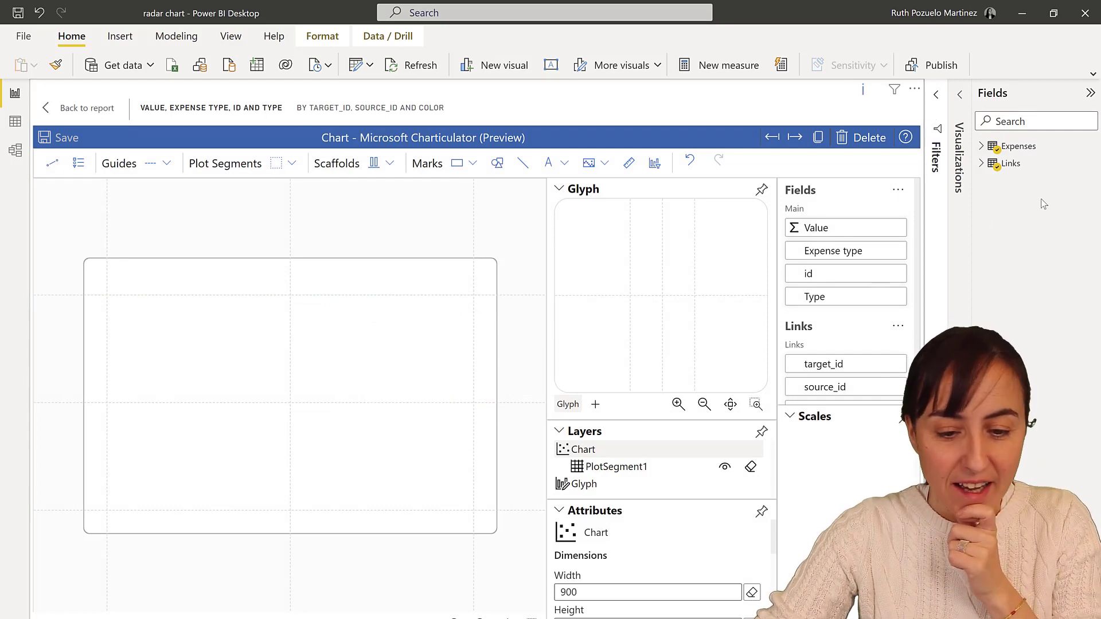
Map Type to the X axis and Value to the Y axis, and add a Symbol mark to the glyph.
left_click_drag(820, 298, 386, 512)
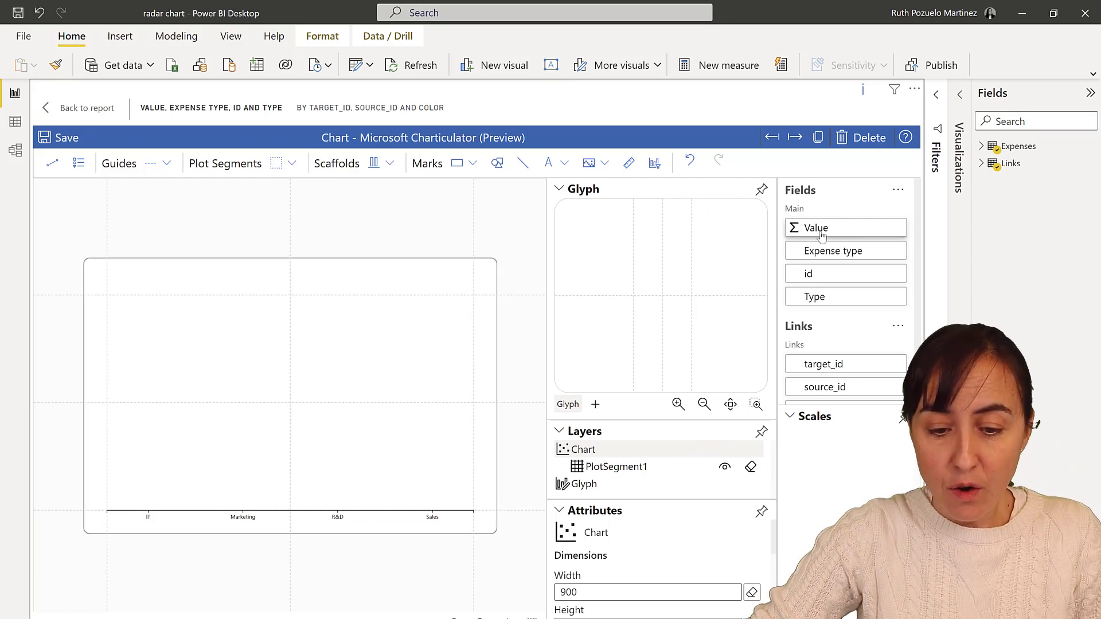
left_click_drag(821, 235, 111, 361)
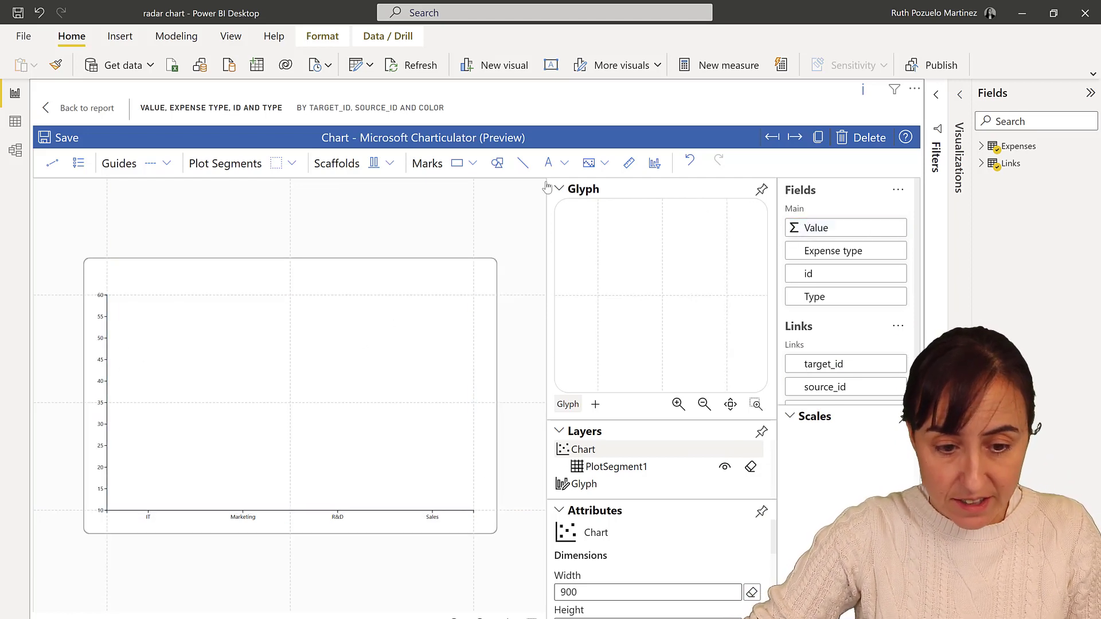
left_click_drag(497, 163, 662, 296)
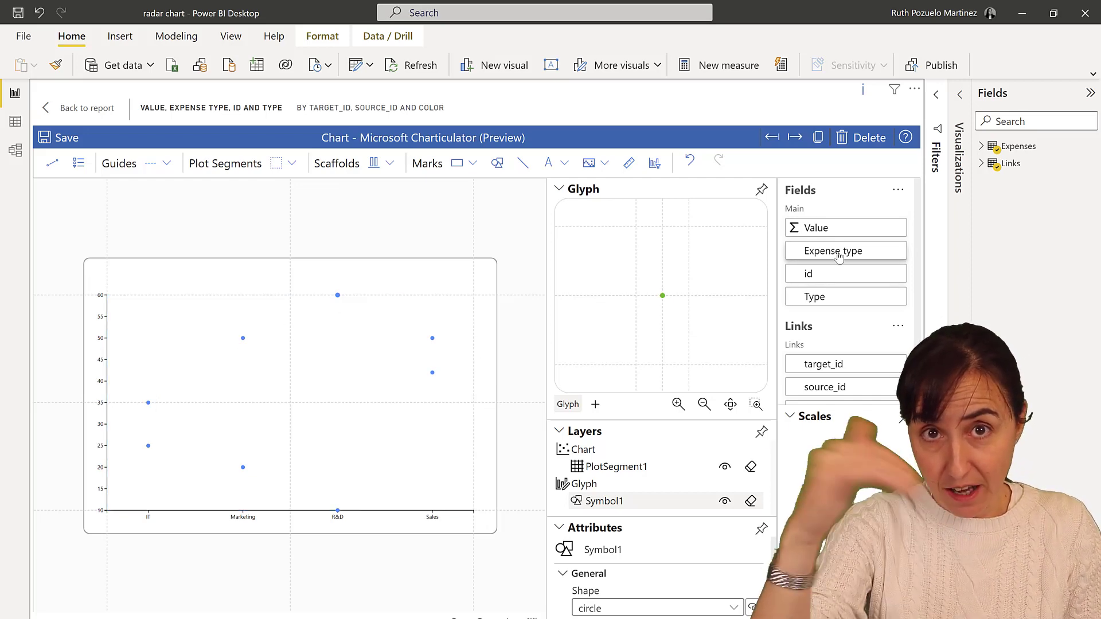
Create sequential line links grouped by Expense type, then go back to the report.
left_click(51, 172)
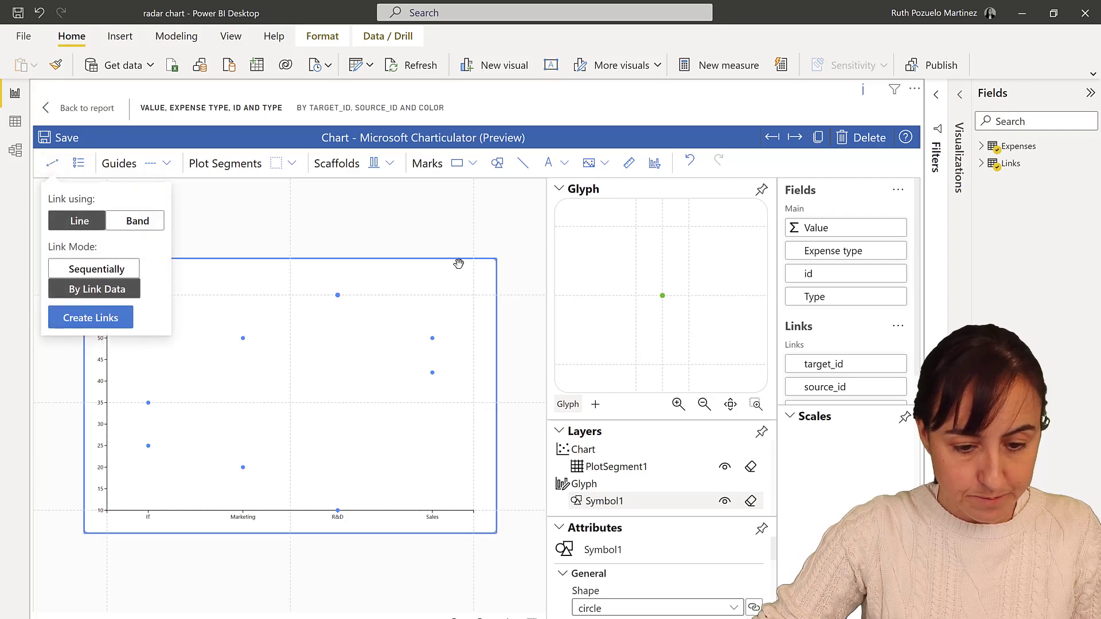
left_click(117, 274)
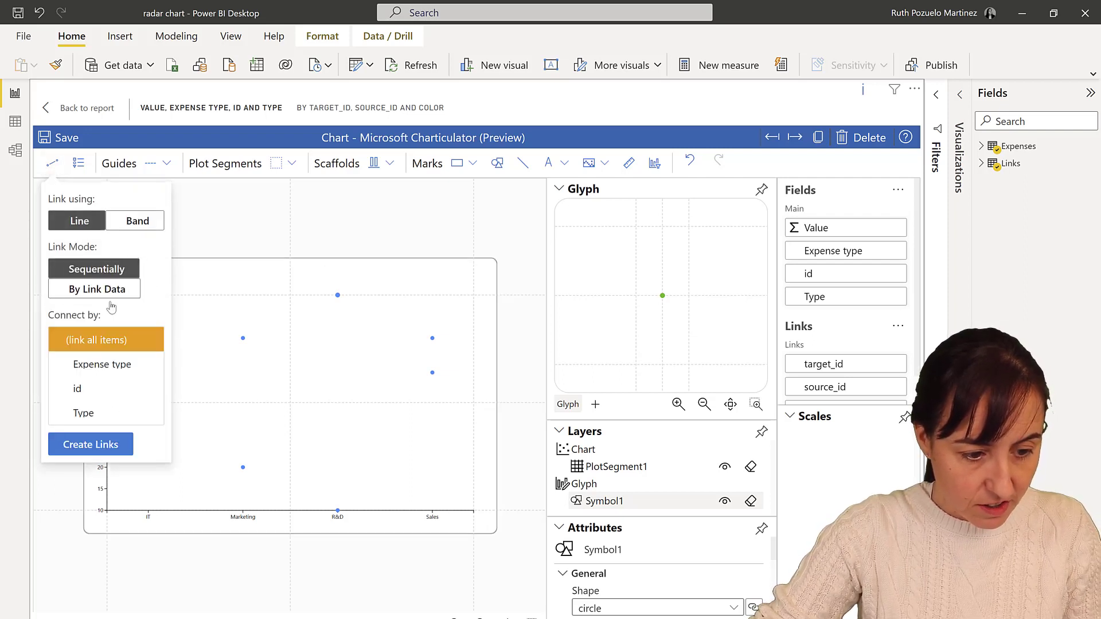
left_click(103, 369)
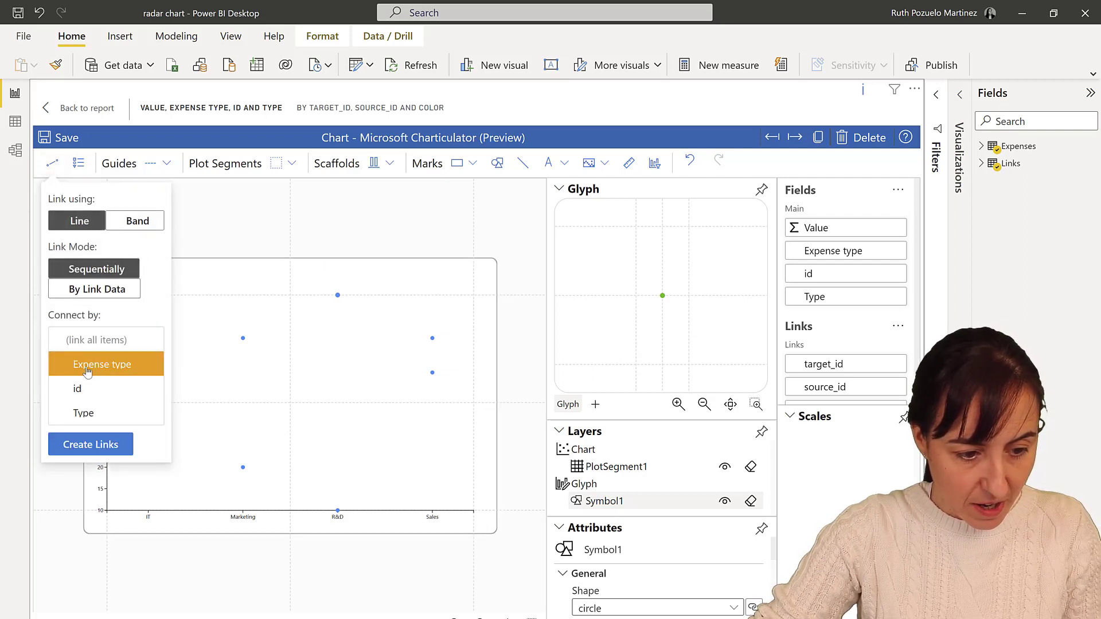
left_click(101, 447)
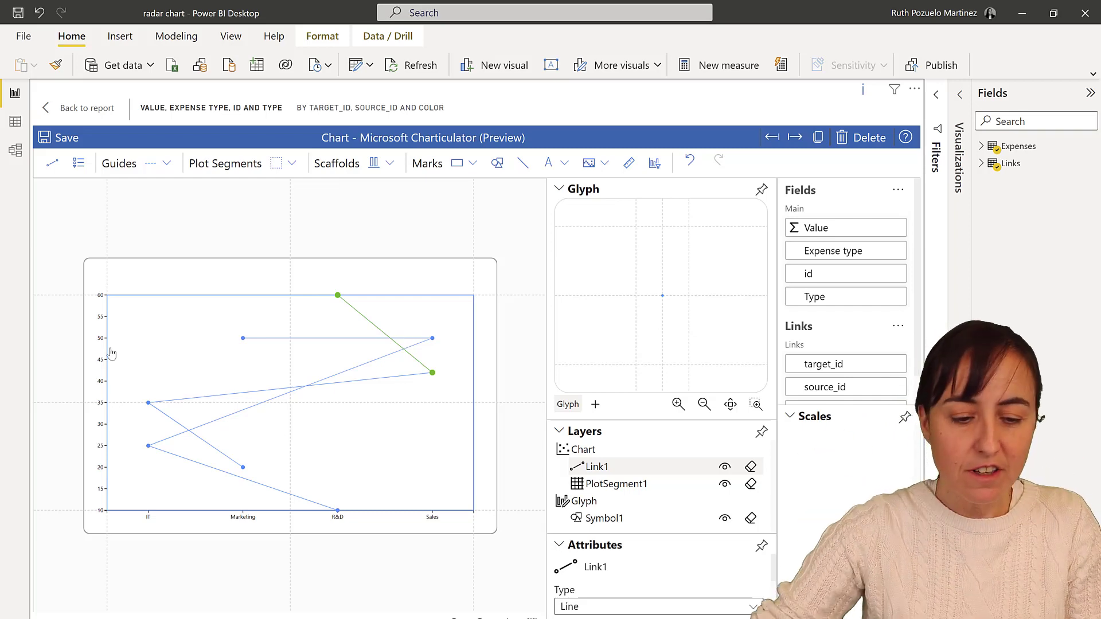
left_click(90, 113)
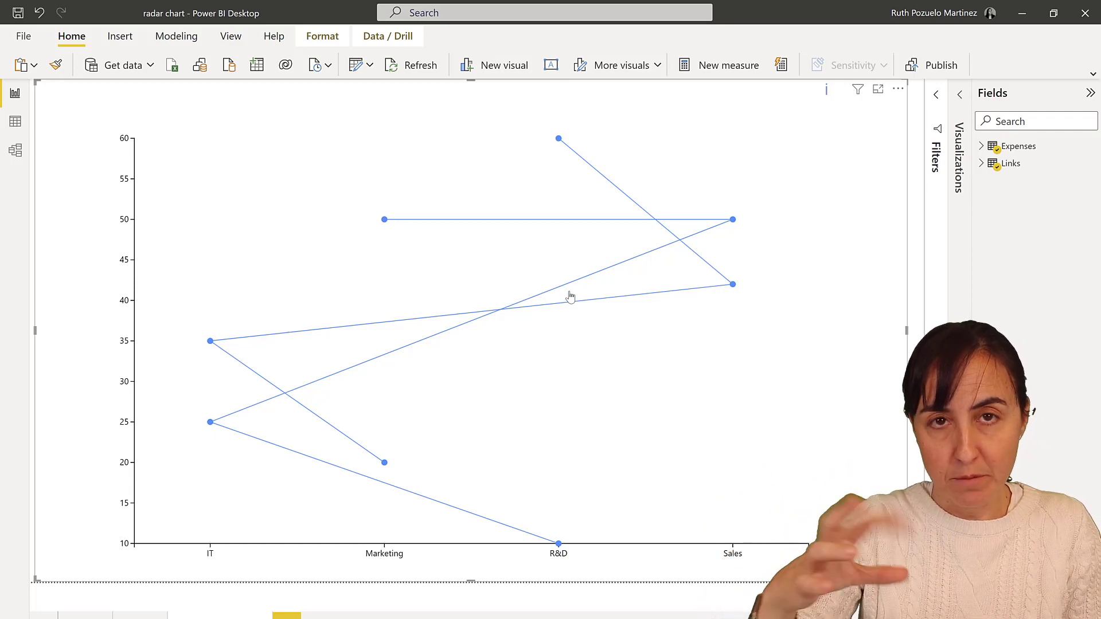
Sort the visual's axis by id.
left_click(897, 89)
mouse_move(956, 195)
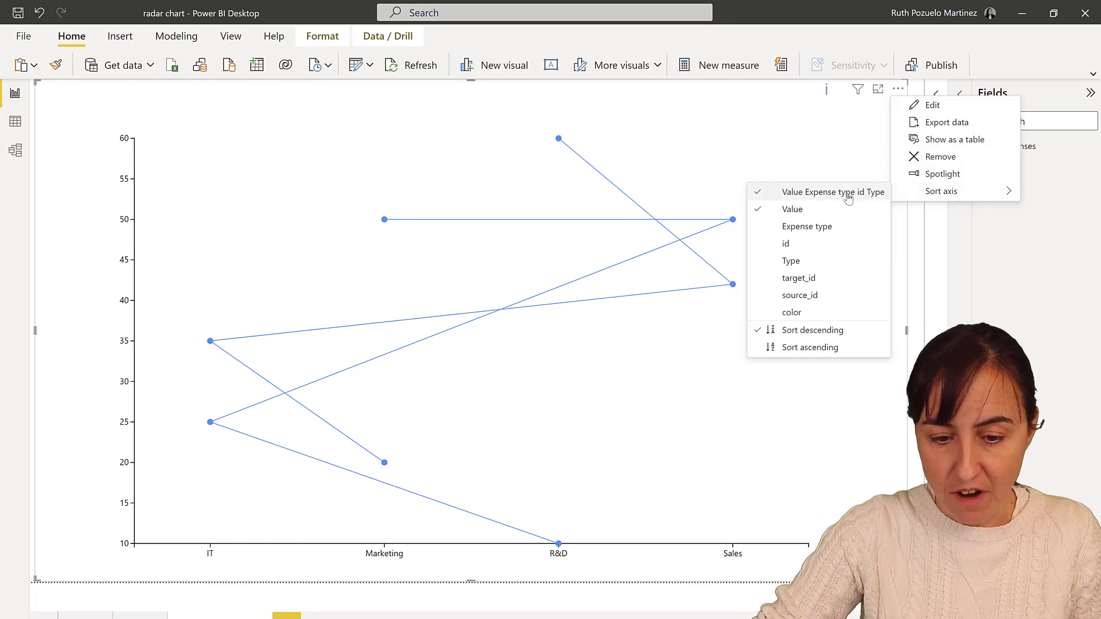
left_click(794, 245)
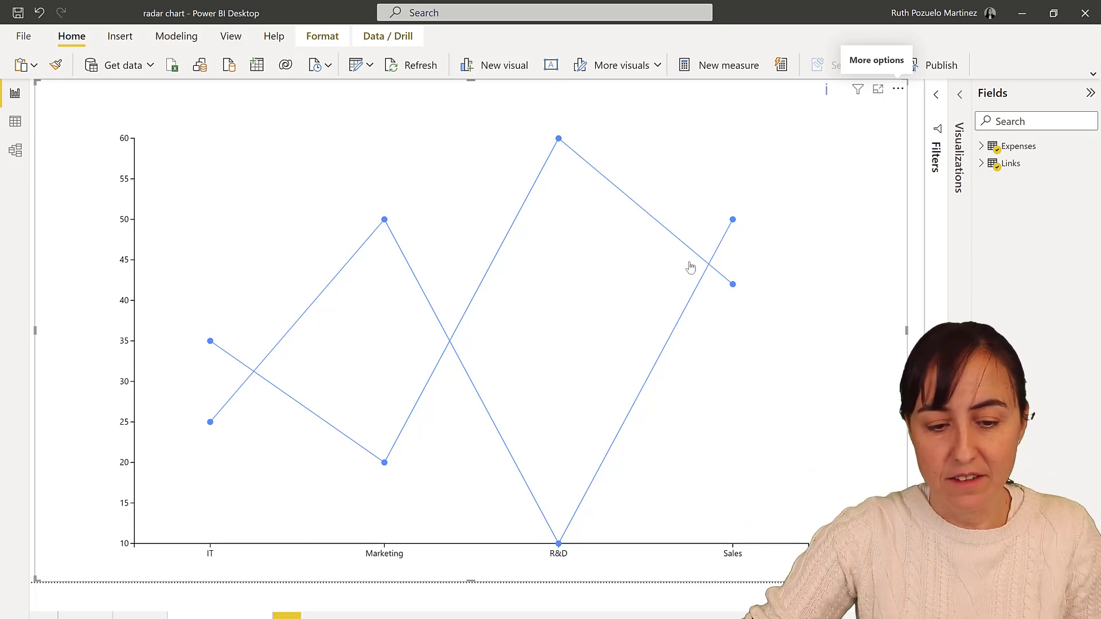
Reopen the chart in Charticulator and select the Link1 lines for styling.
left_click(897, 88)
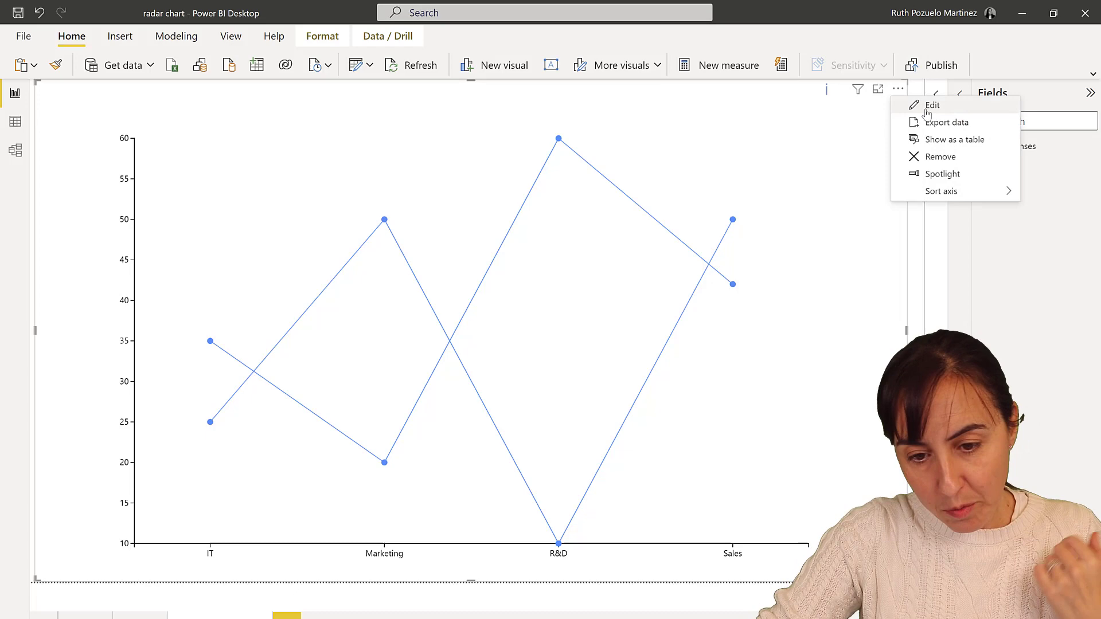
left_click(930, 105)
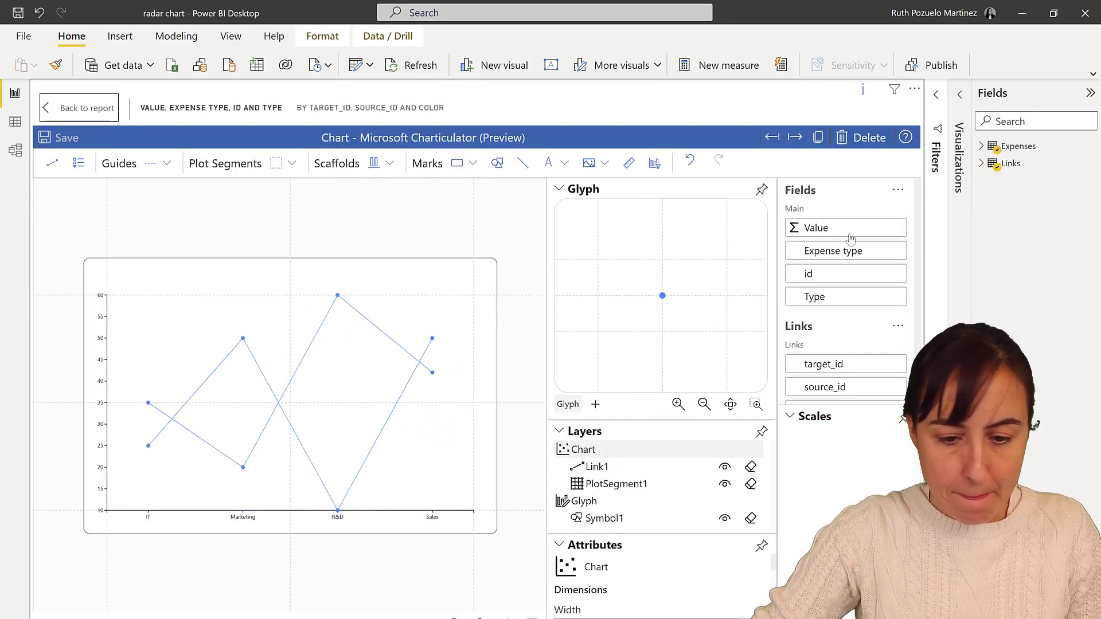
left_click(557, 190)
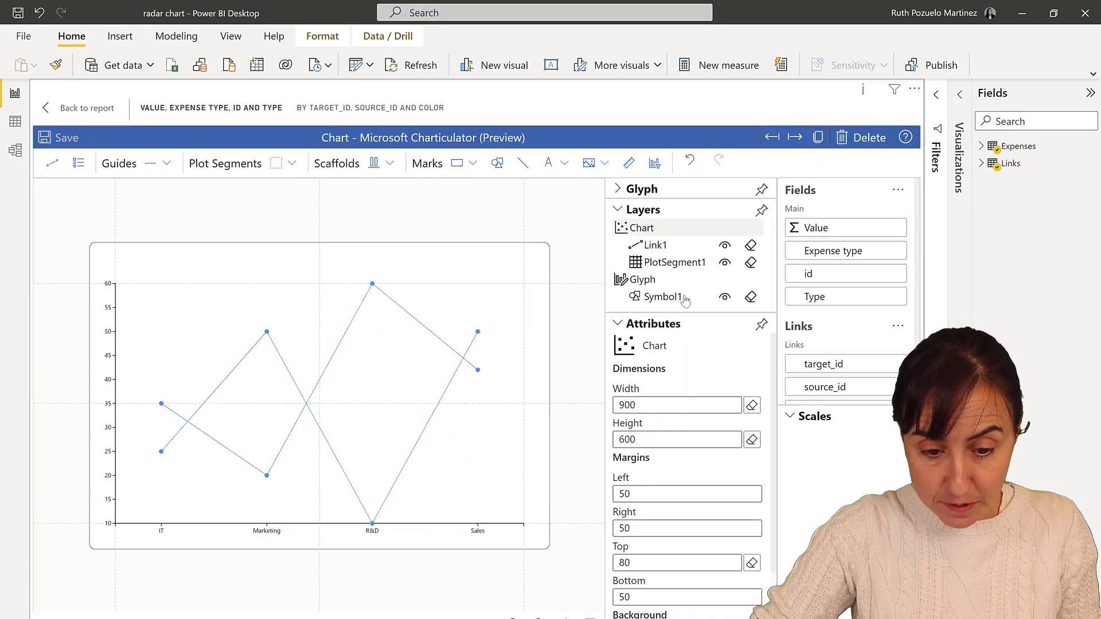
left_click(684, 263)
left_click(599, 247)
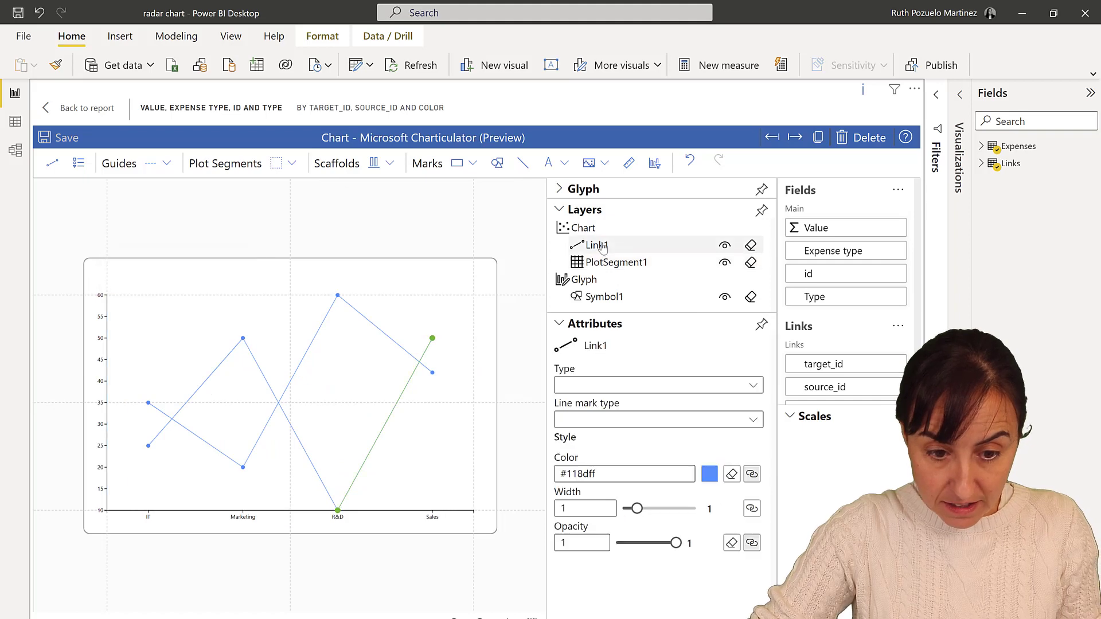
Colour the lines by Expense type with Actual spending orange #f16913, and hide Symbol1.
left_click_drag(830, 252, 614, 466)
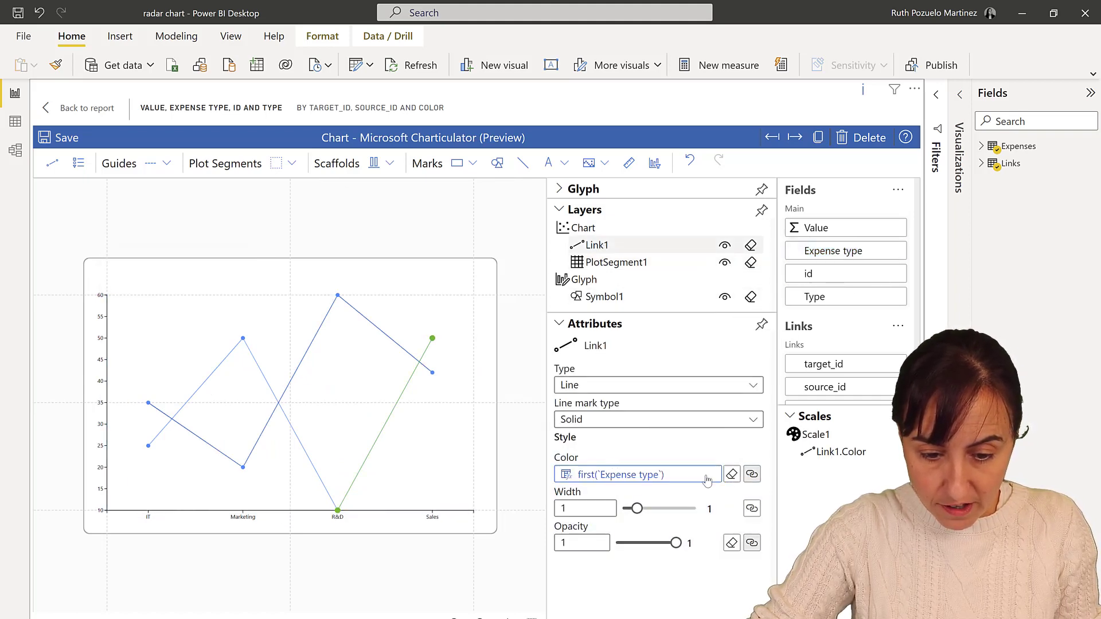
left_click(751, 473)
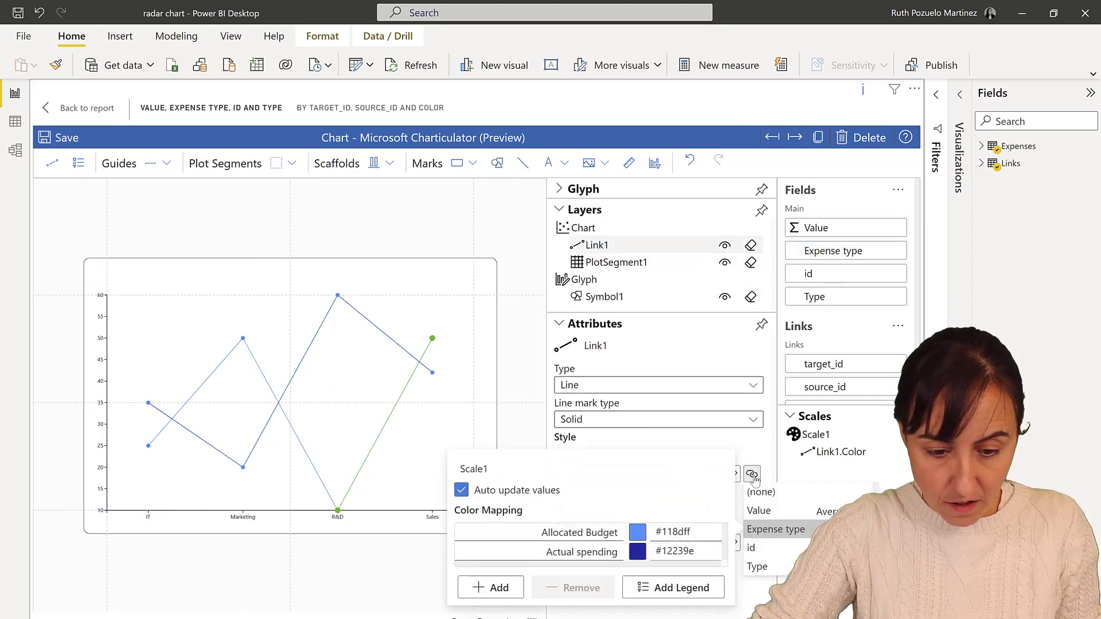
left_click(638, 552)
left_click(437, 420)
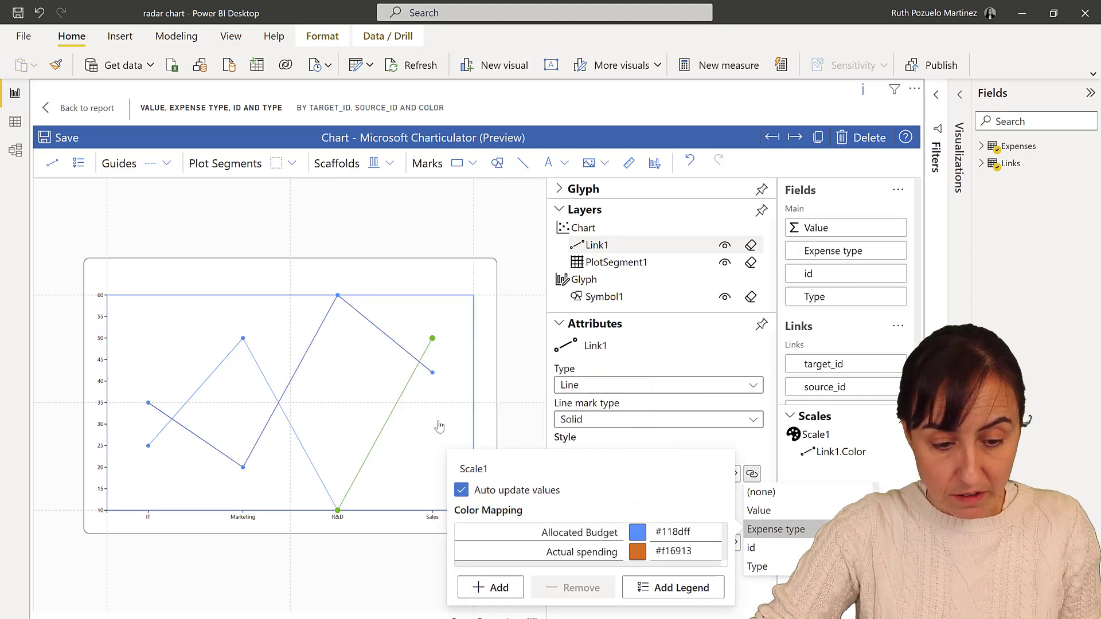
left_click(724, 296)
left_click(724, 297)
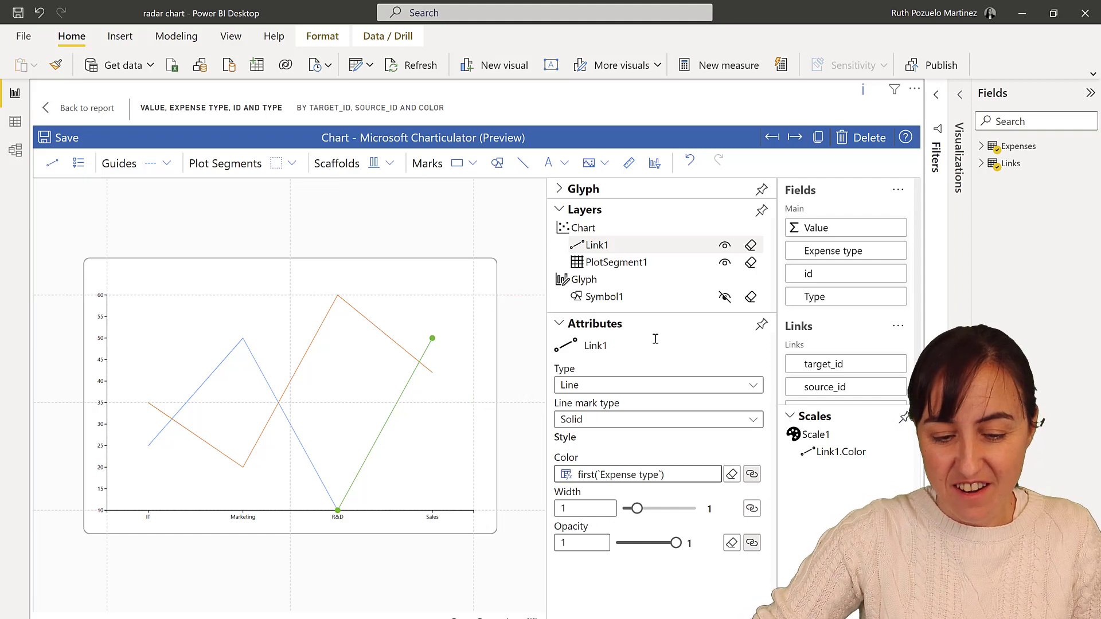
Select PlotSegment1 and keep the X axis gridline style at None.
left_click(614, 263)
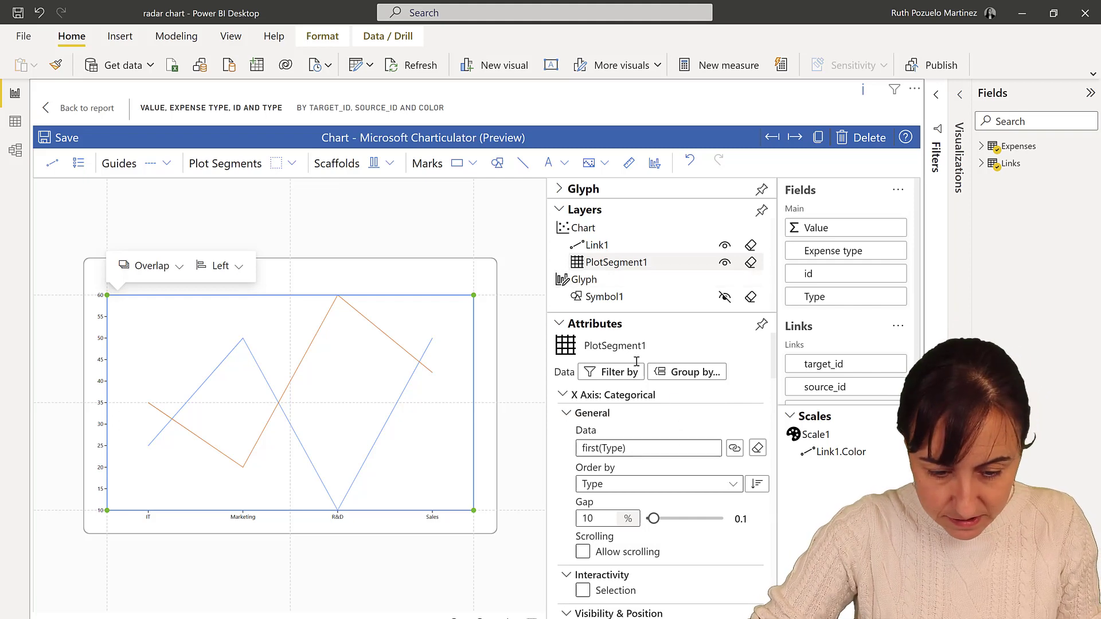
scroll(694, 450, "down", 6)
scroll(688, 441, "down", 8)
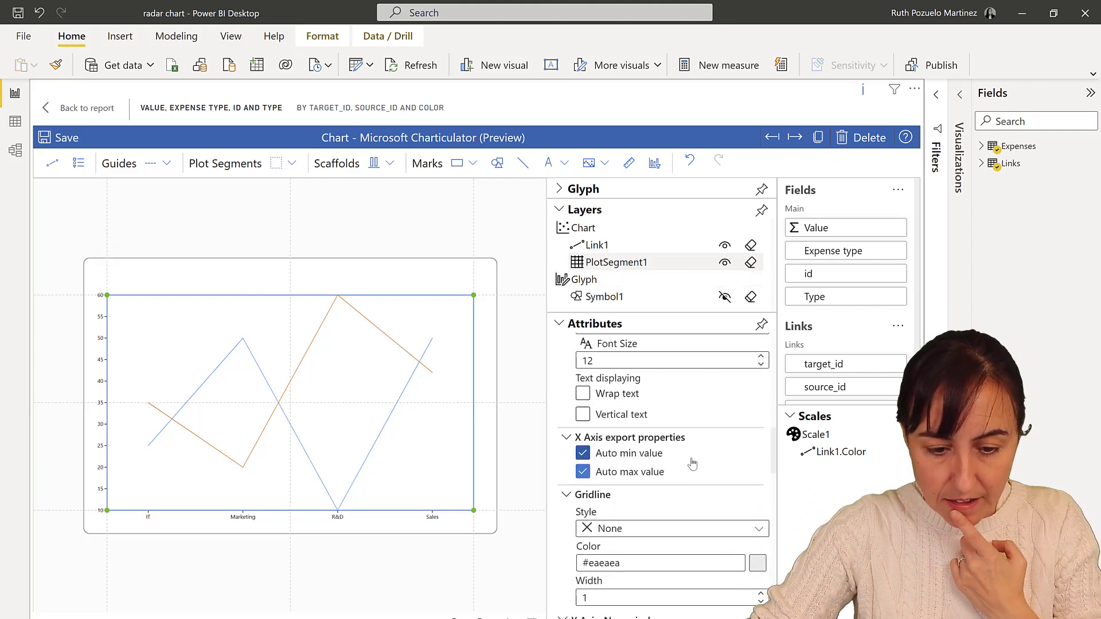
left_click(675, 393)
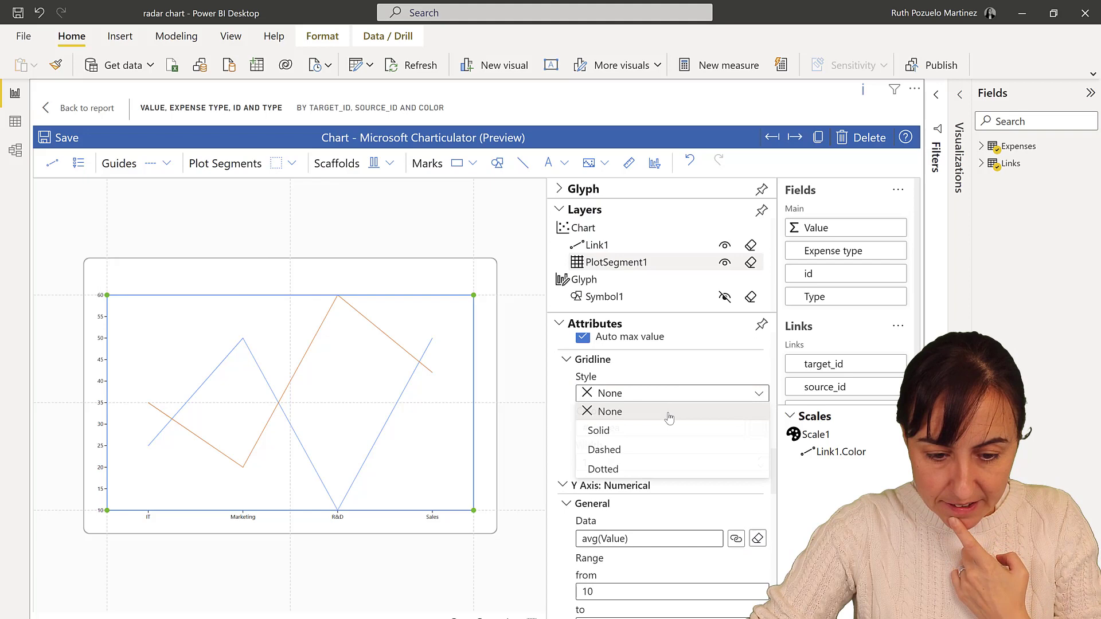
left_click(634, 450)
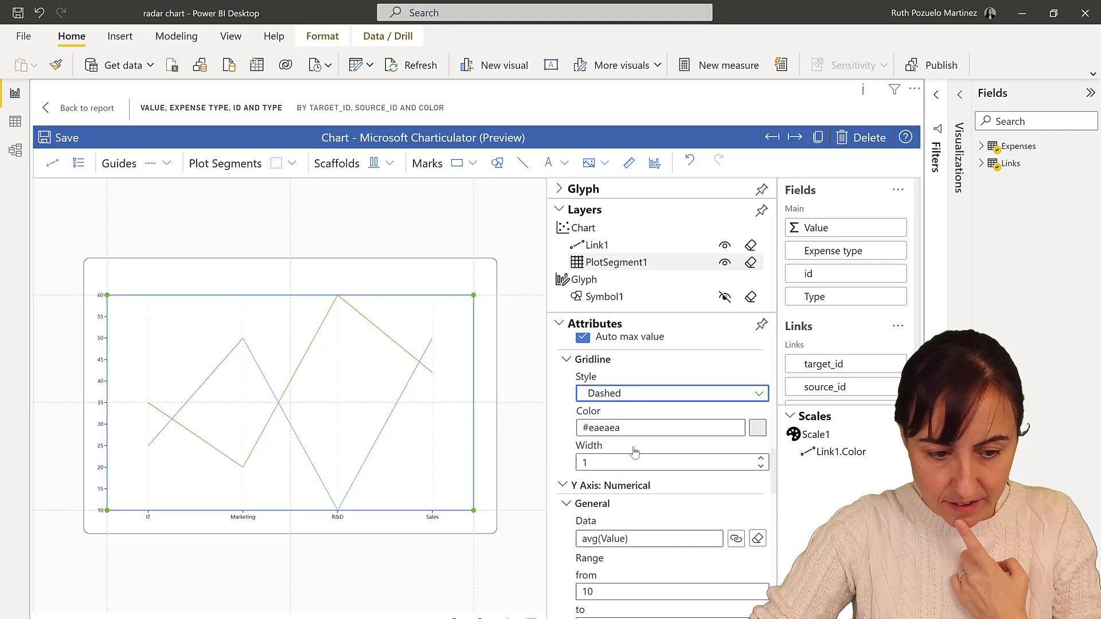
left_click(758, 430)
left_click(738, 448)
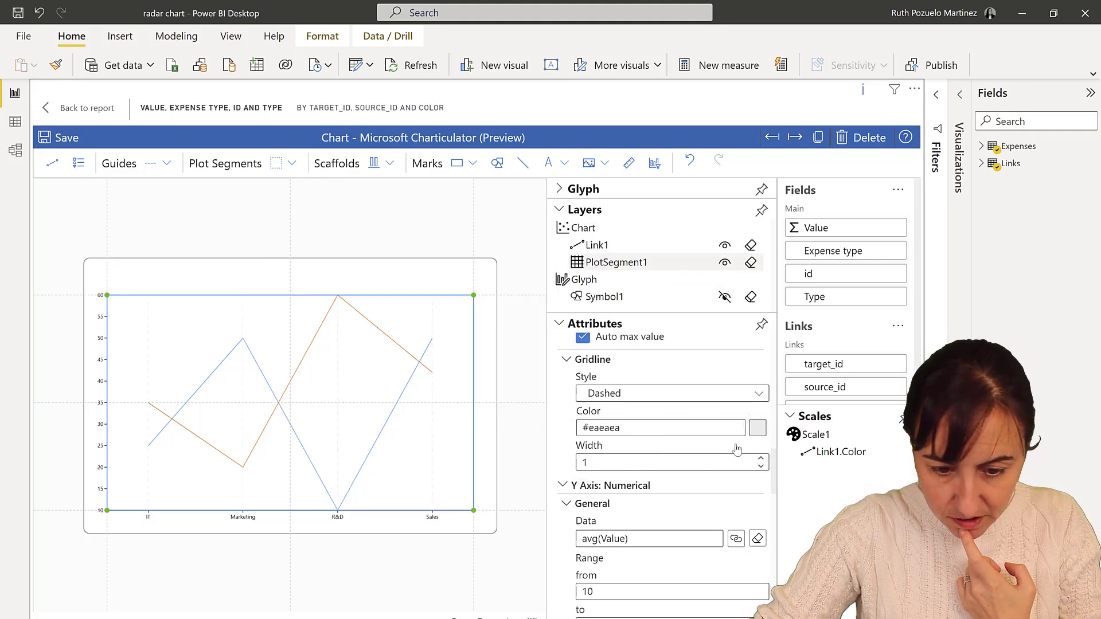
left_click(670, 393)
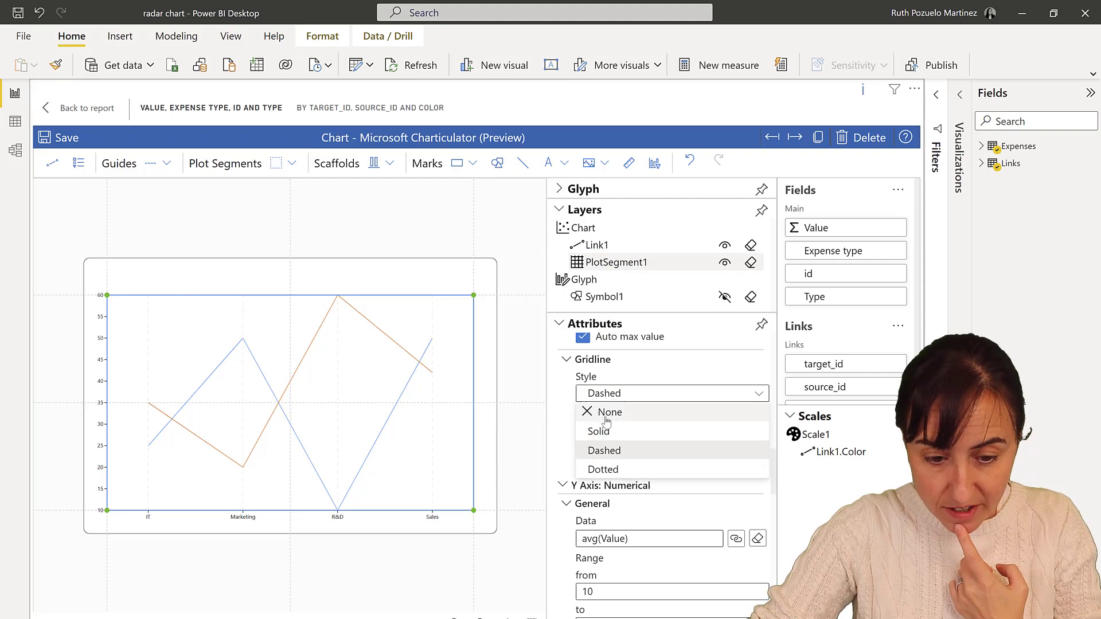
left_click(606, 413)
scroll(658, 482, "down", 3)
scroll(659, 484, "down", 10)
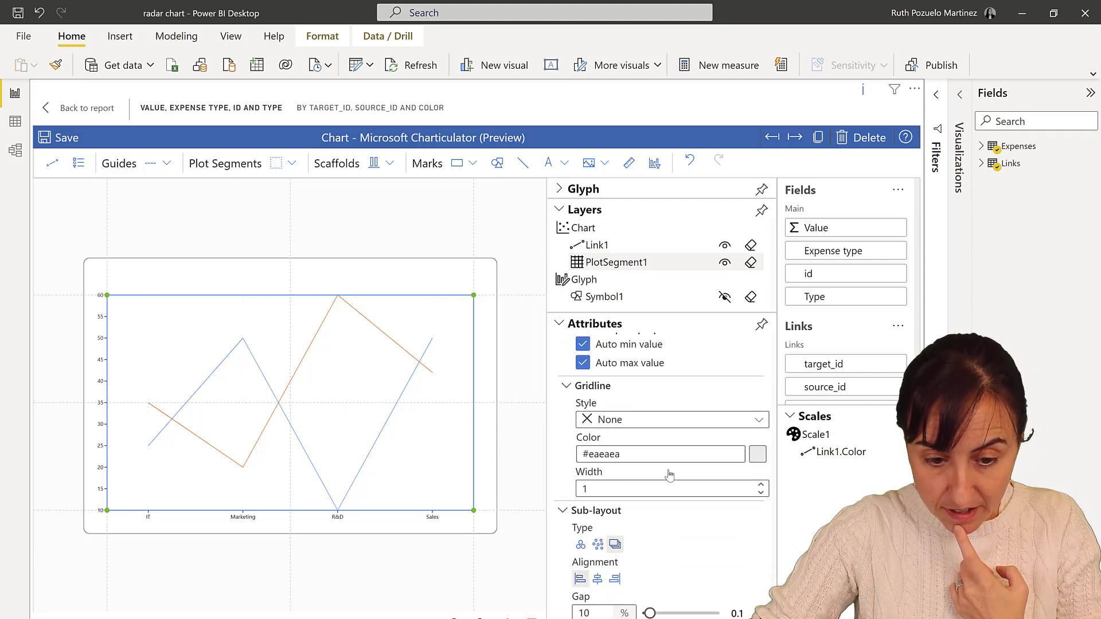
scroll(666, 476, "up", 2)
Give the Y axis dashed gridlines in light grey #d9d9d9.
left_click(643, 509)
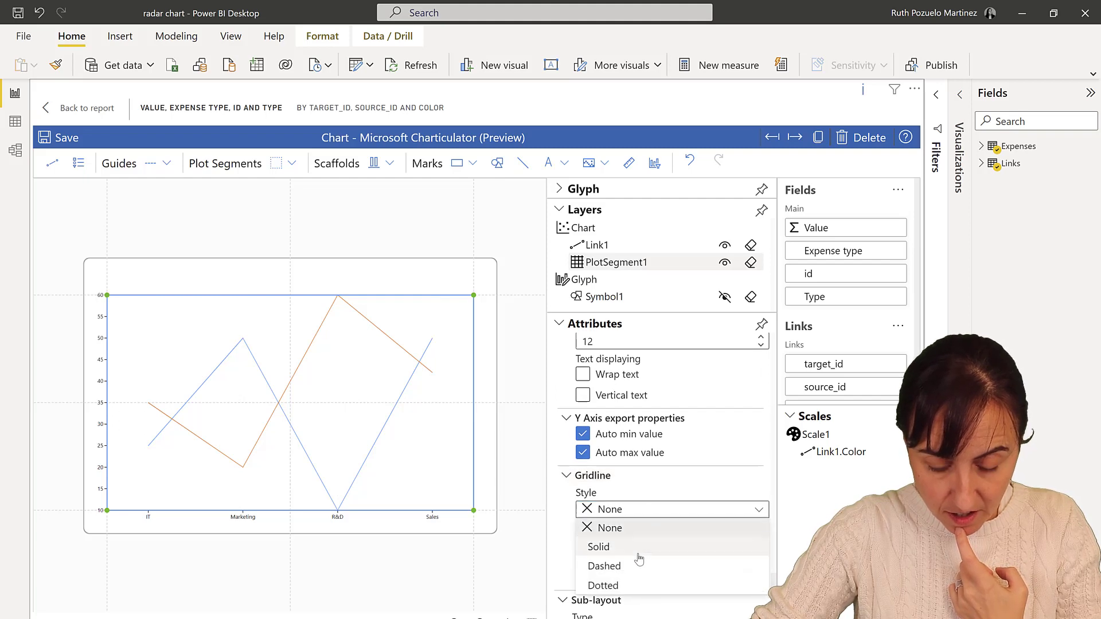
left_click(642, 547)
left_click(641, 509)
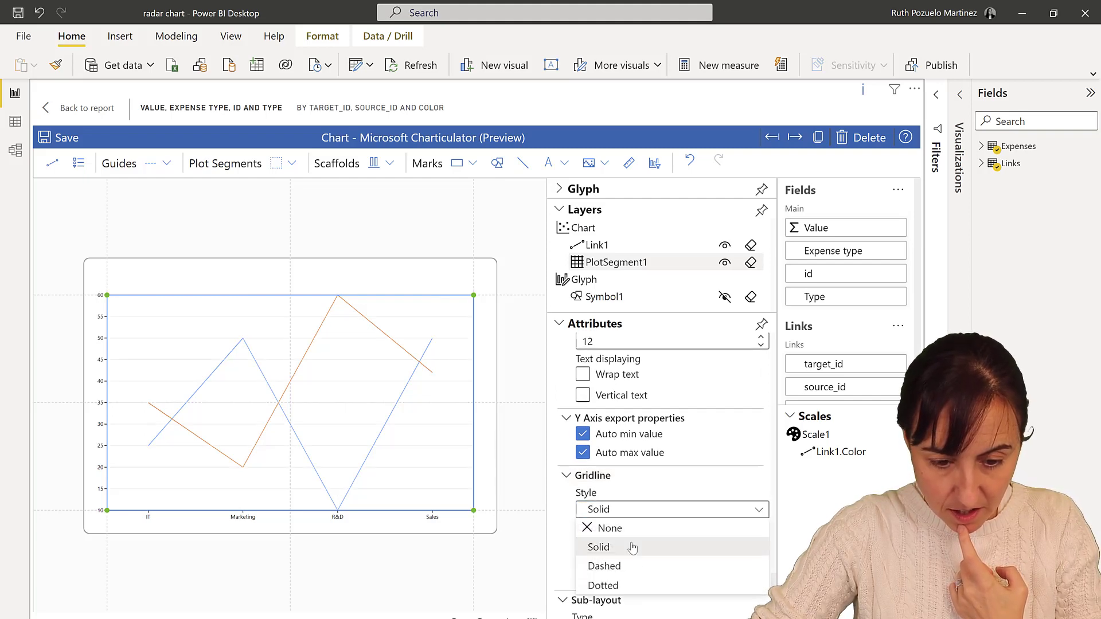
left_click(634, 566)
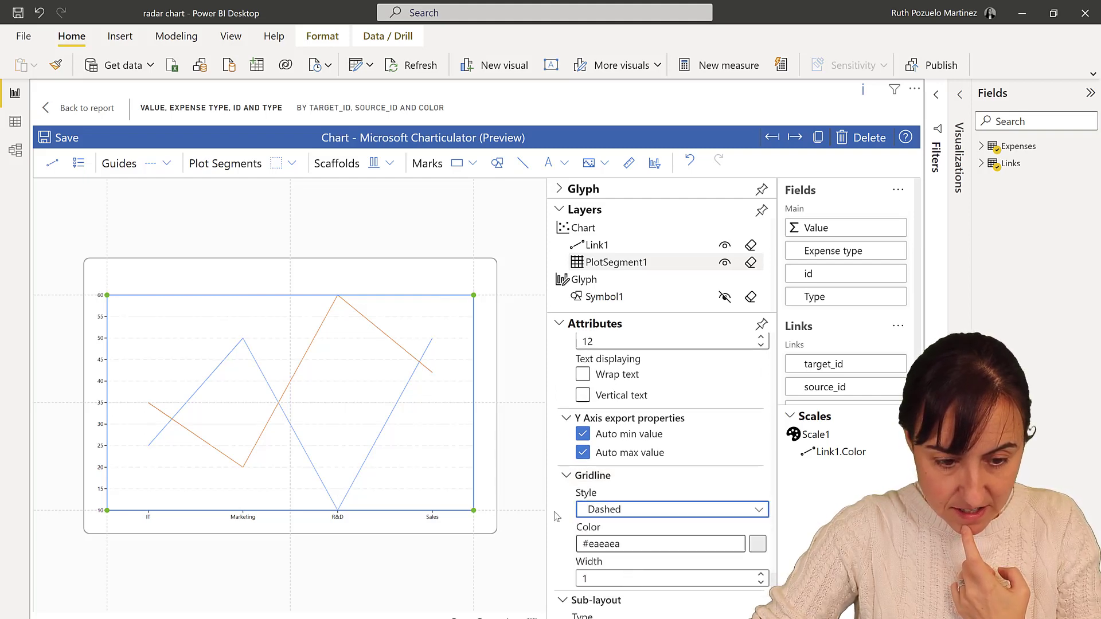
left_click(751, 548)
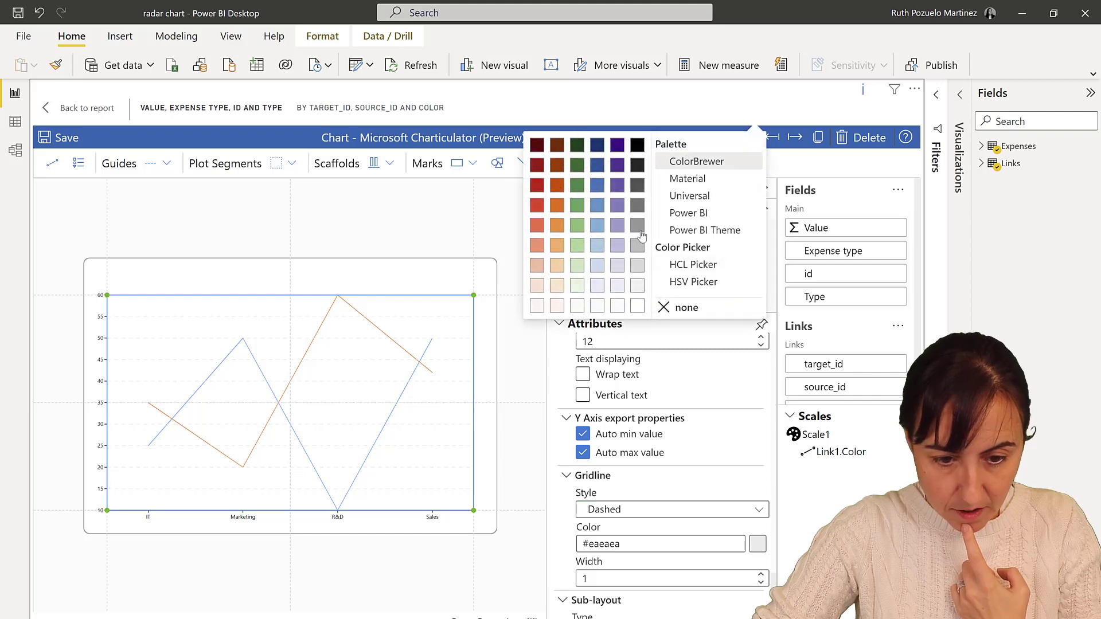
left_click(638, 226)
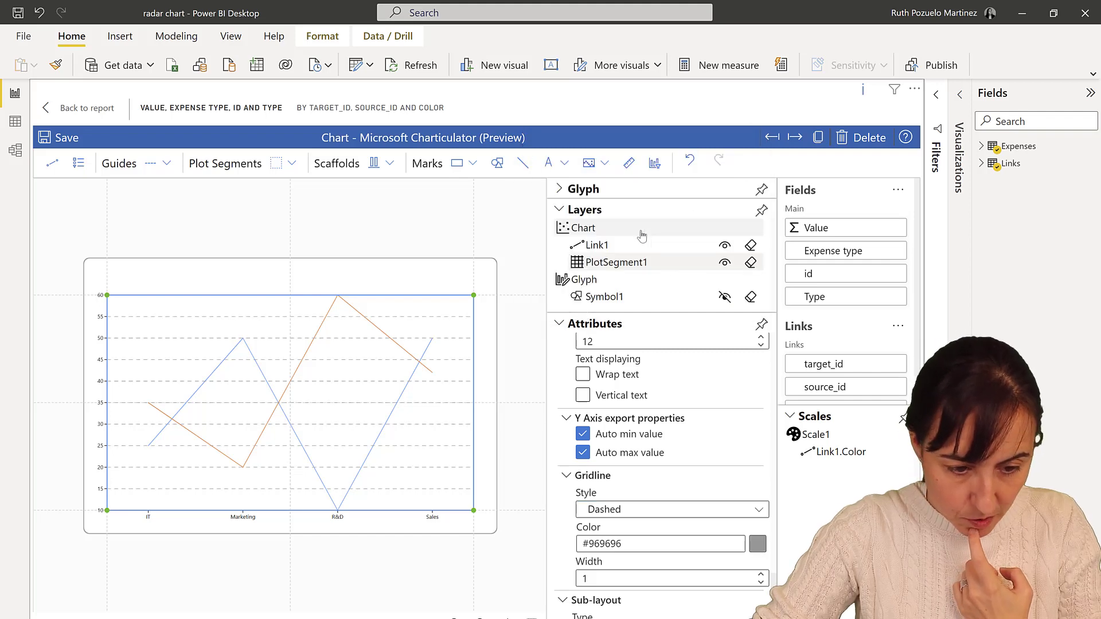
left_click(757, 543)
left_click(638, 266)
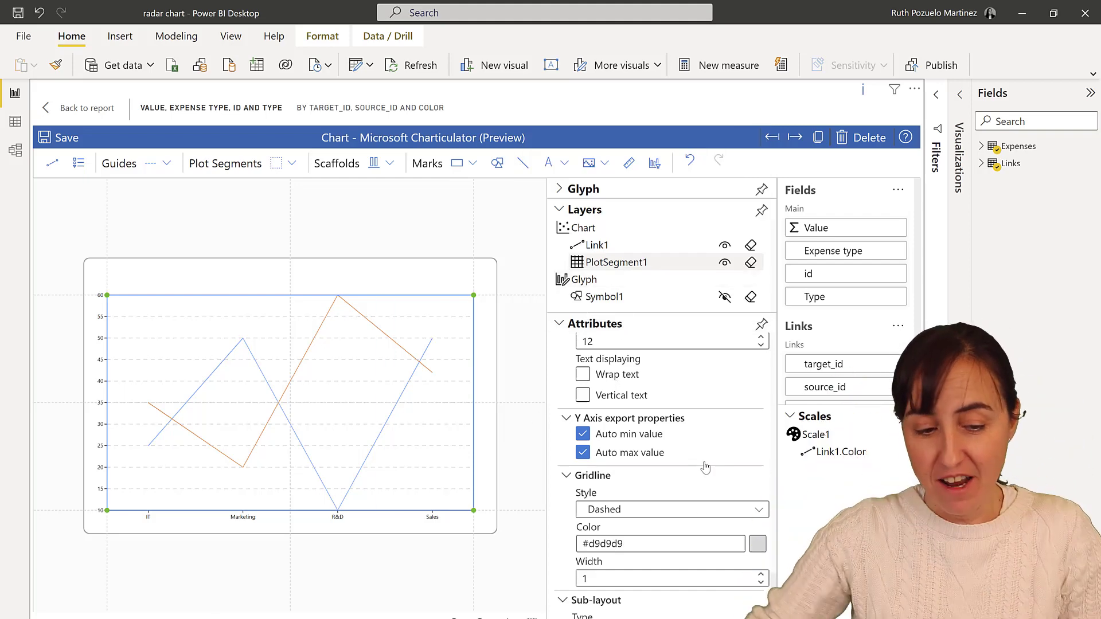
Apply the Polar scaffold to the plot segment.
left_click(389, 166)
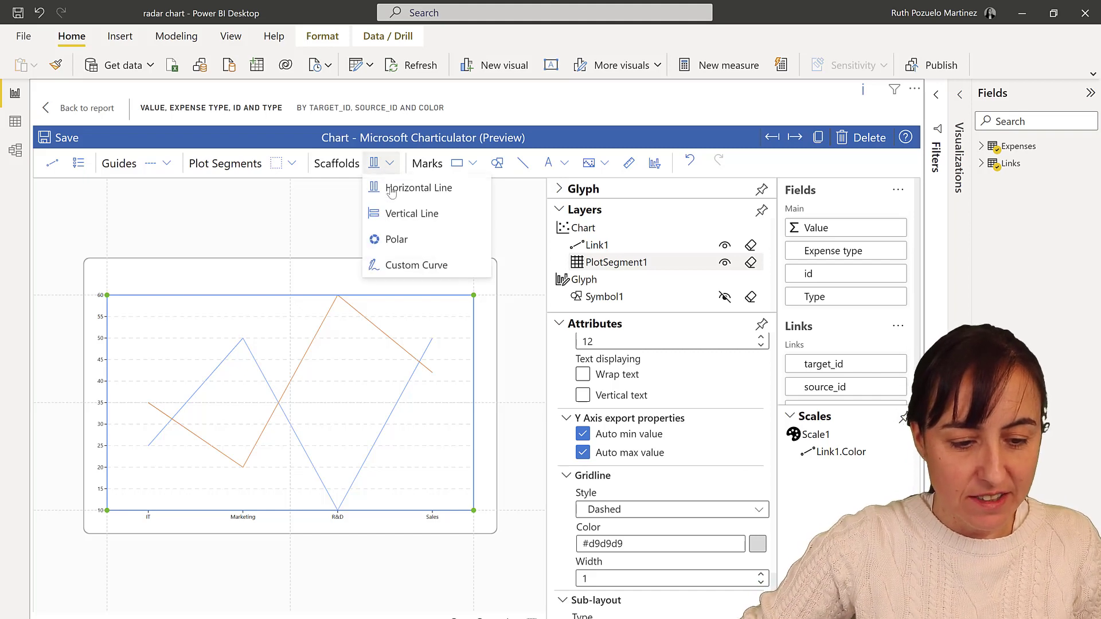
left_click(404, 239)
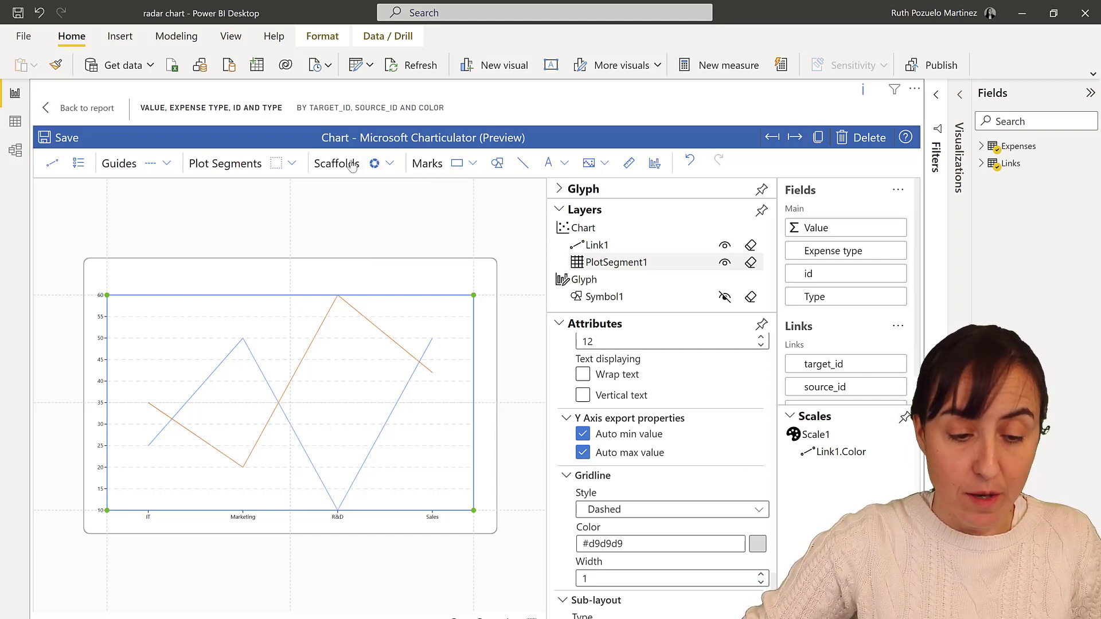
left_click_drag(374, 163, 313, 403)
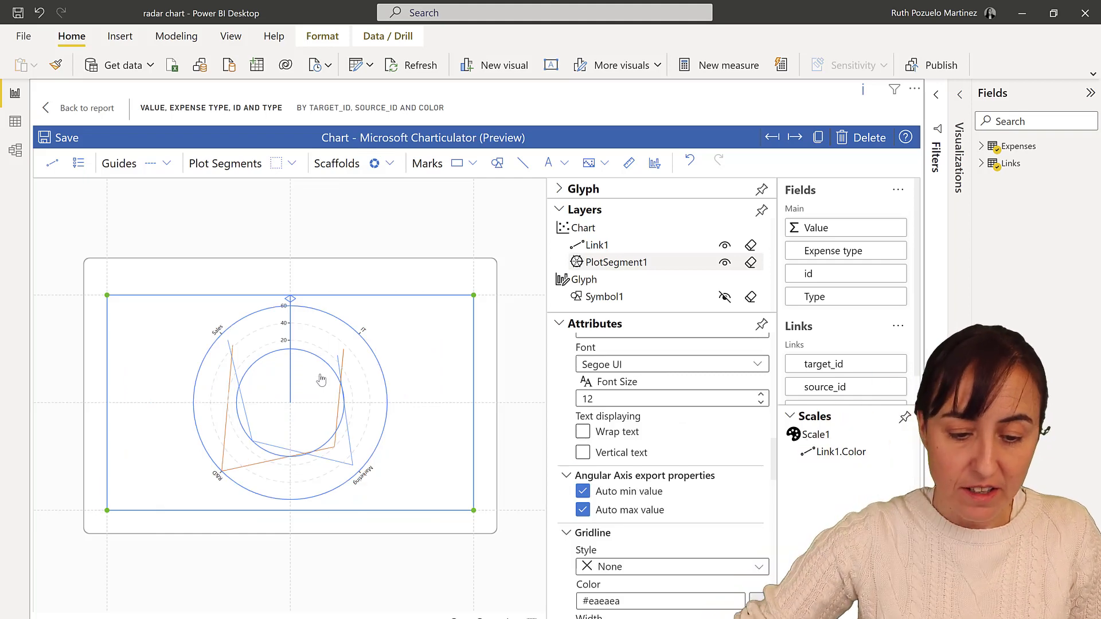
Set the polar coordinates' inner radius to 0 and outer radius to 1.
left_click(622, 269)
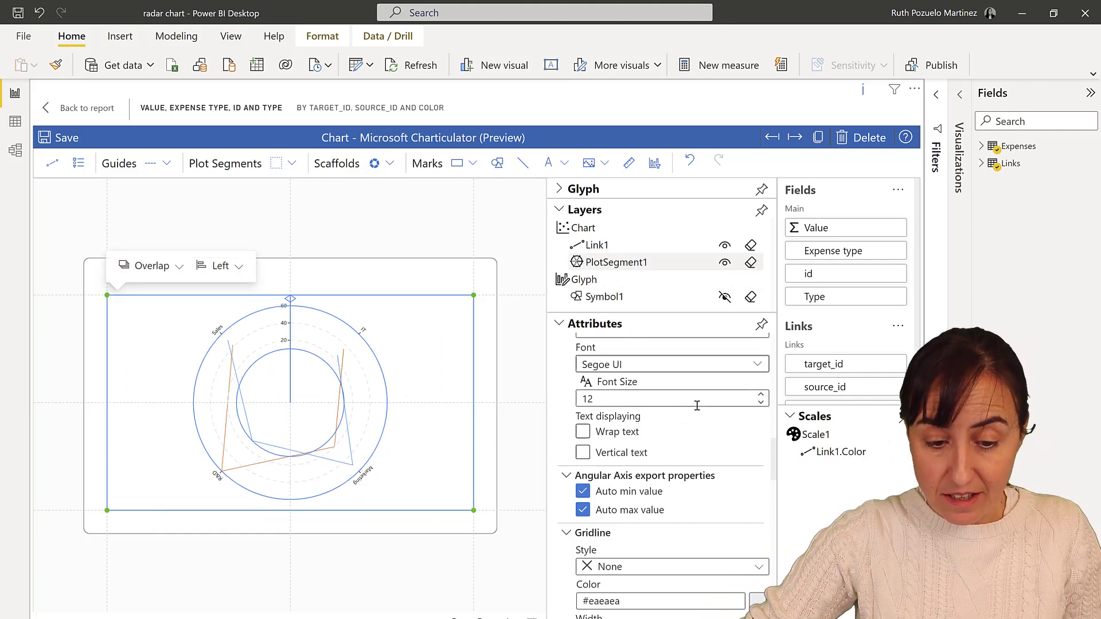
scroll(694, 395, "up", 4)
scroll(693, 450, "up", 6)
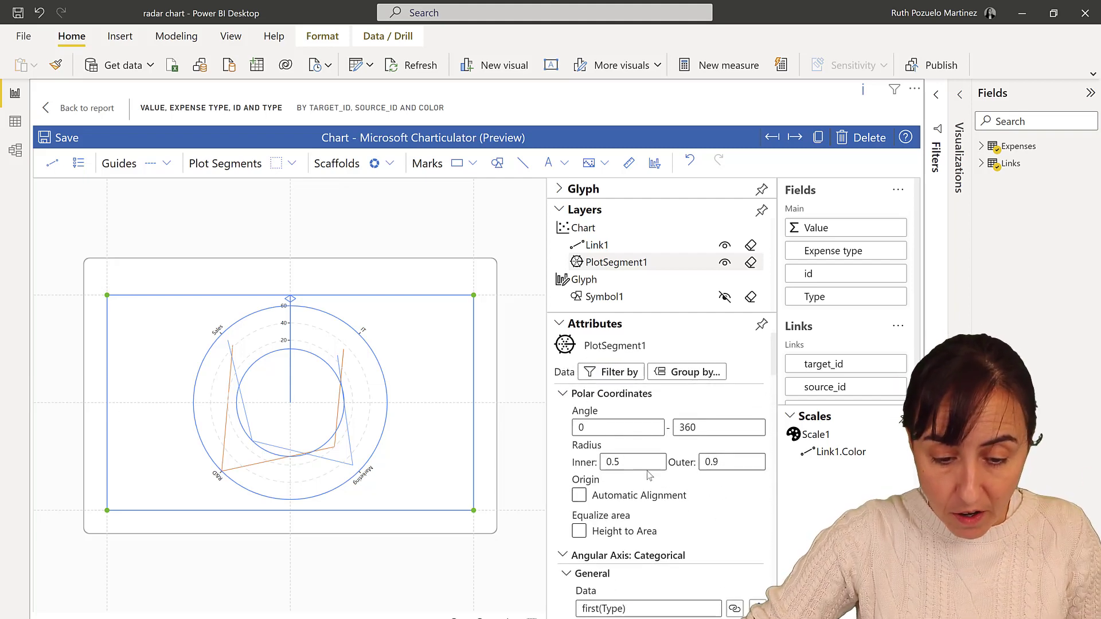
left_click(631, 462)
type("0")
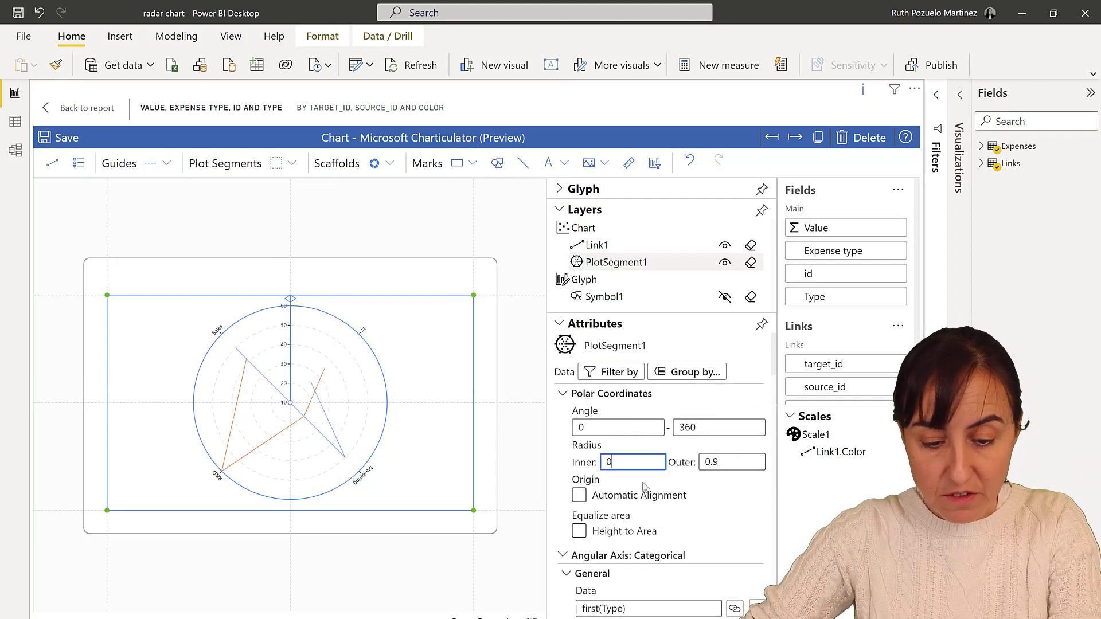
left_click(740, 463)
type("1")
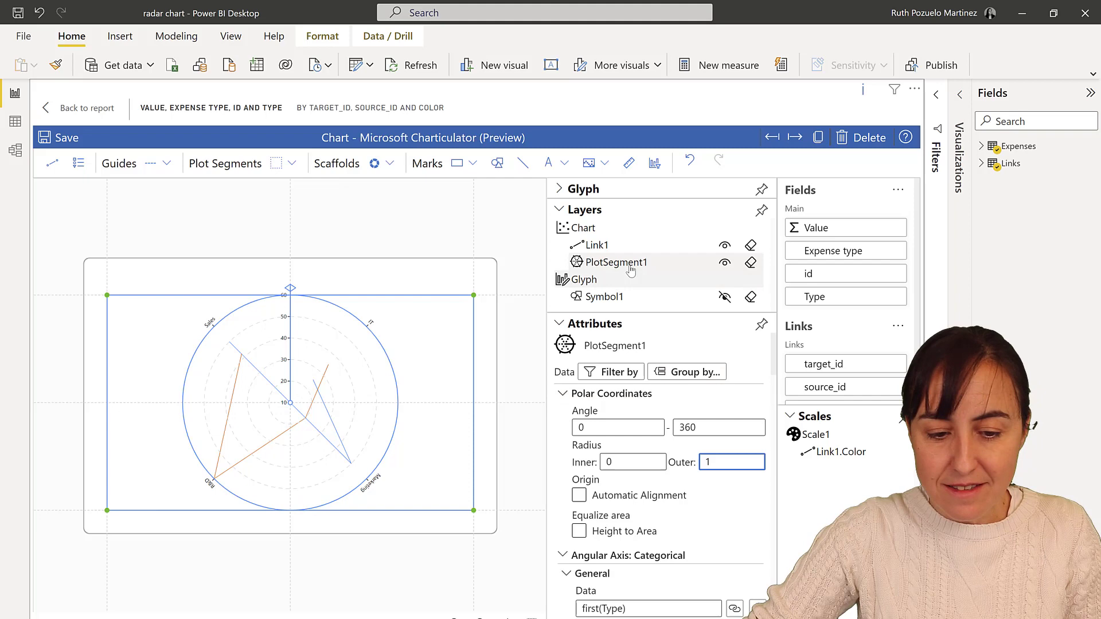
left_click(619, 245)
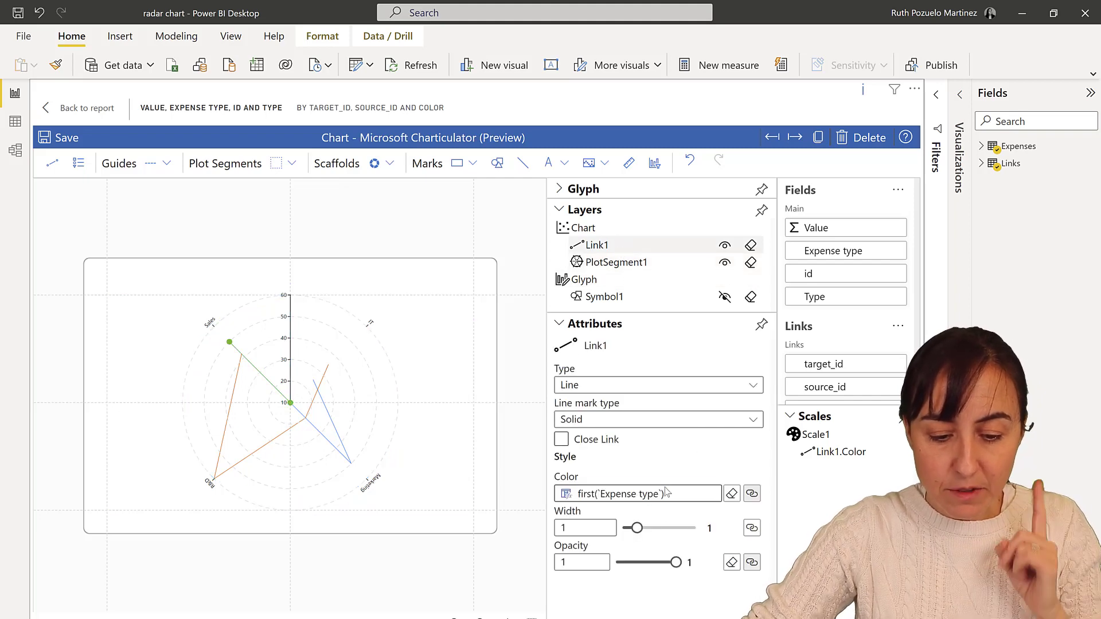
Check Close Link, set Link1 width 4 and opacity 0.7, and make Symbol1 visible again.
left_click(610, 446)
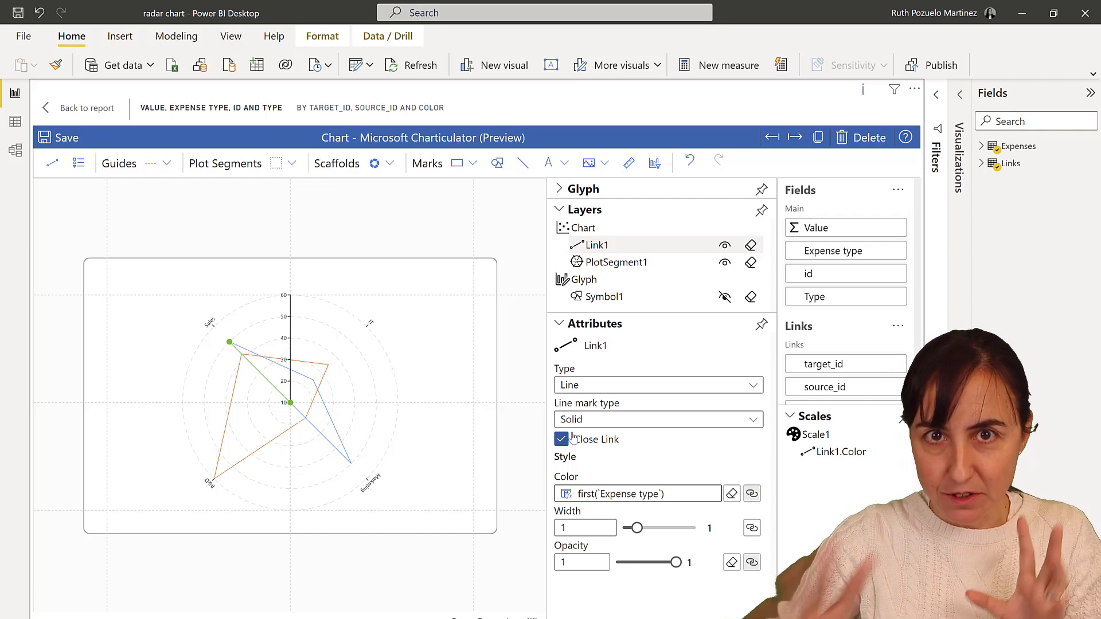
left_click(654, 529)
left_click(661, 532)
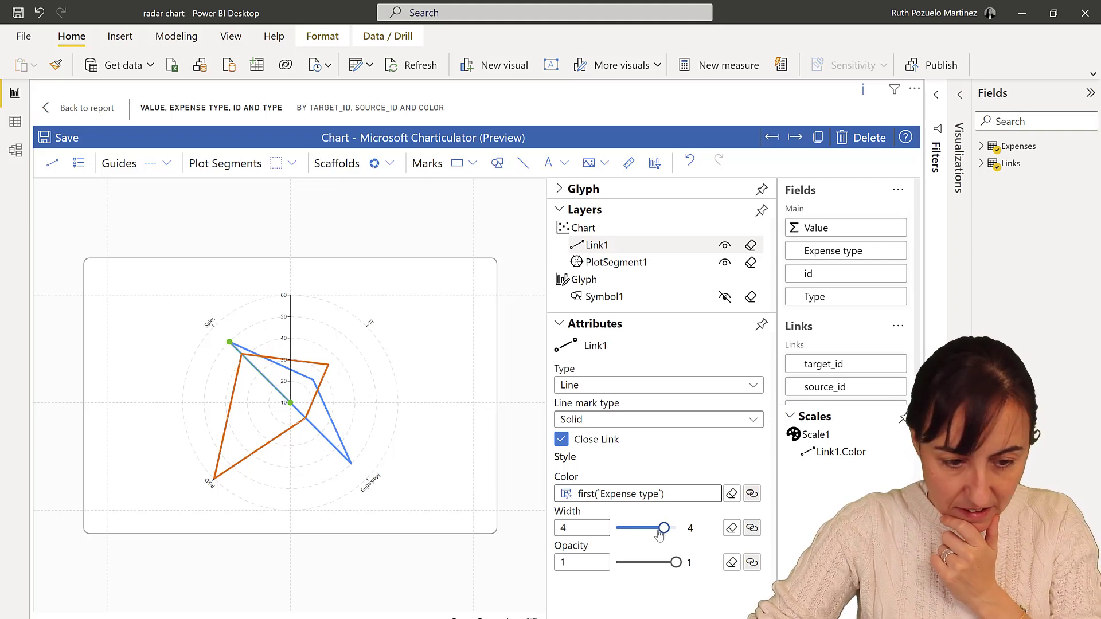
left_click(652, 528)
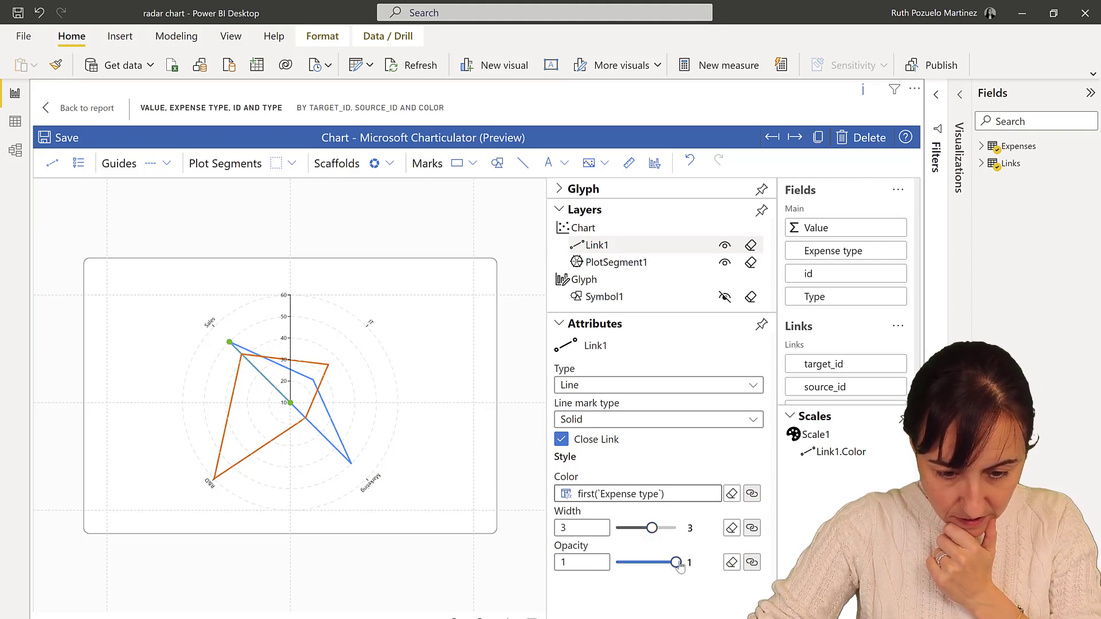
left_click_drag(679, 565, 652, 564)
left_click(661, 530)
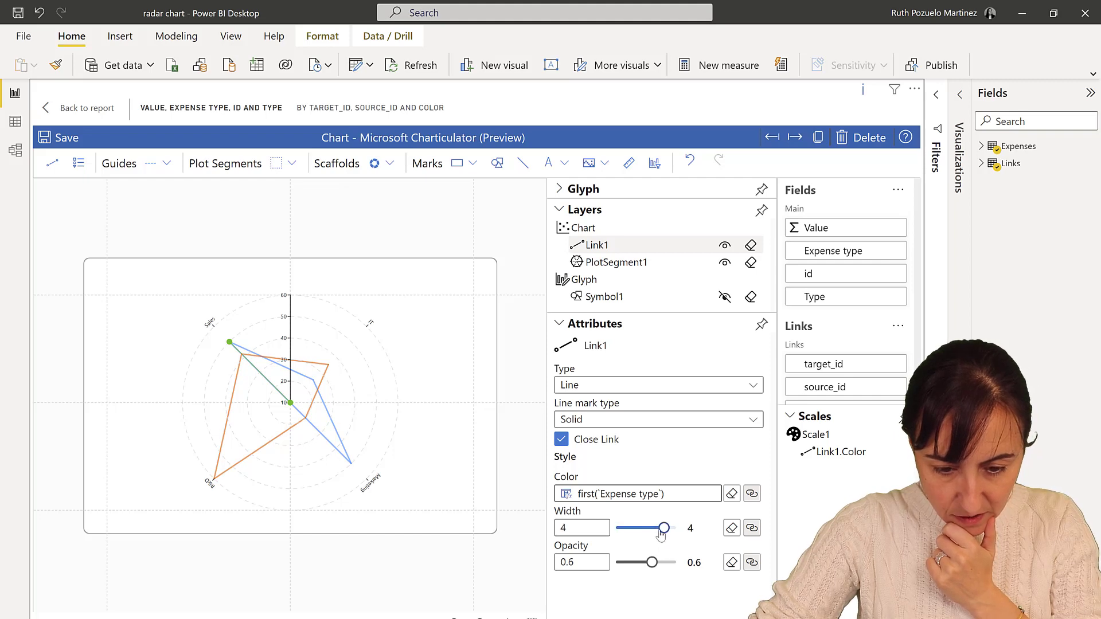
left_click(657, 564)
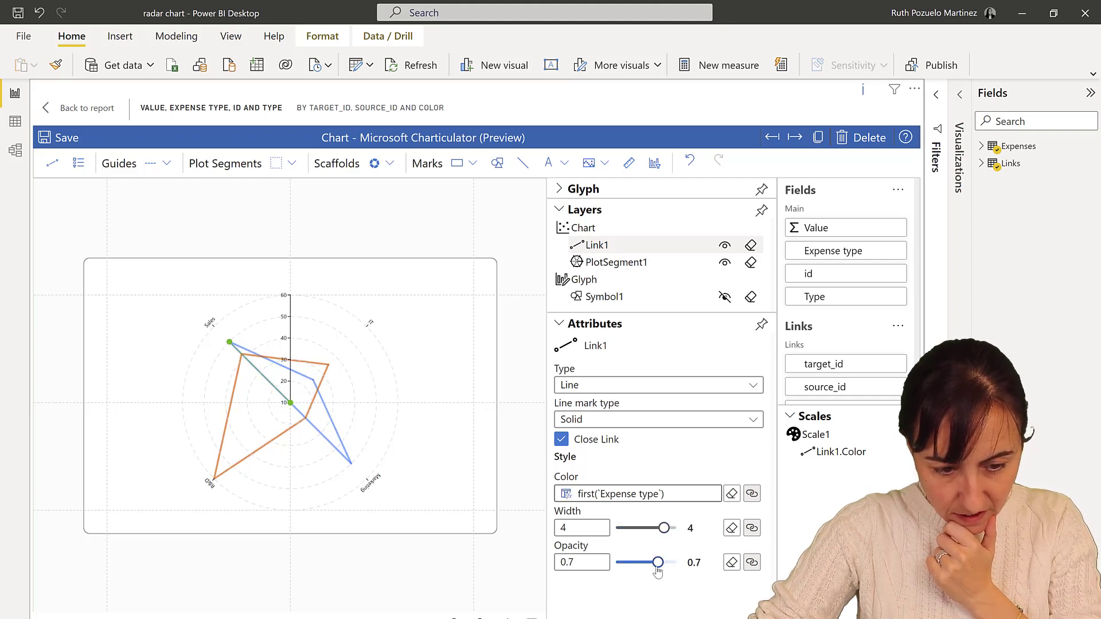
left_click(725, 297)
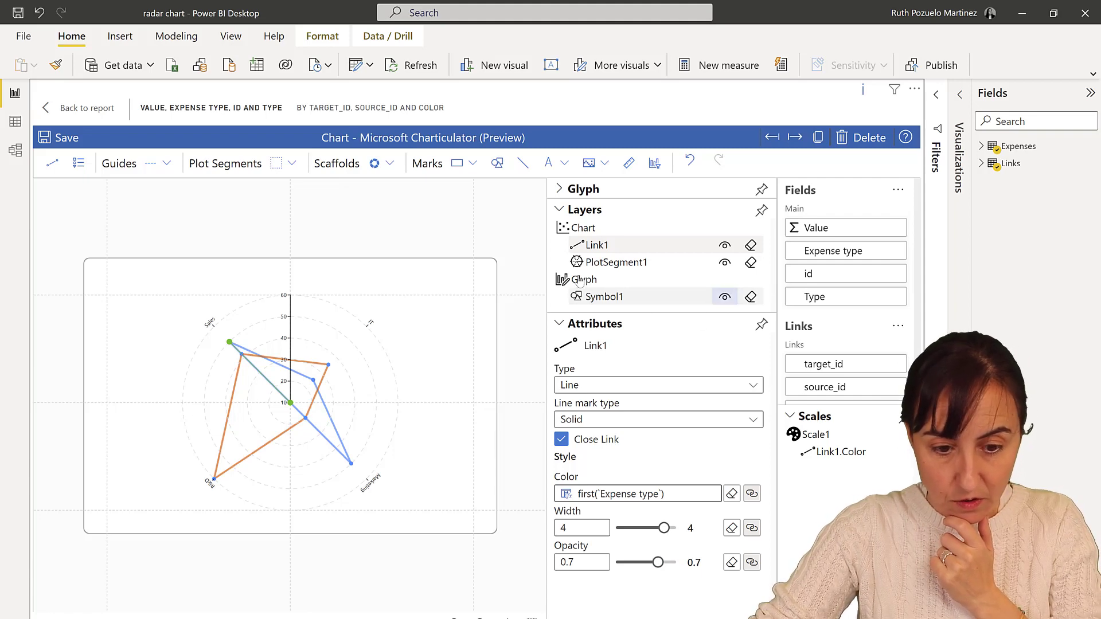
Bind Expense type to Symbol1's Fill so the dots match their outline colours.
left_click(597, 297)
scroll(660, 499, "down", 2)
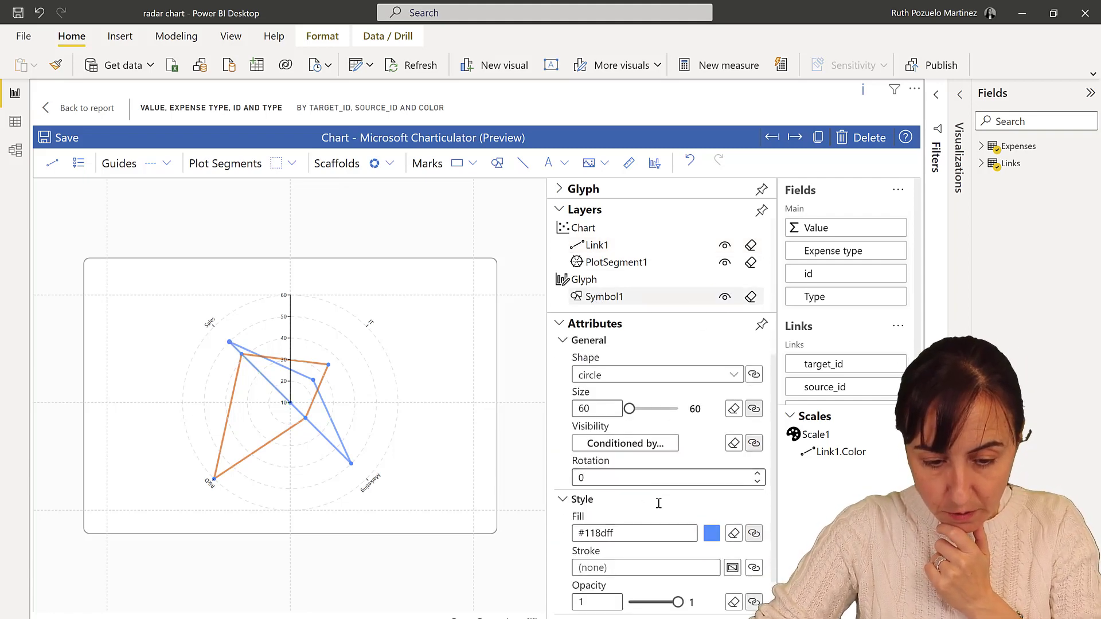
mouse_move(833, 250)
left_mouse_down()
mouse_move(660, 404)
mouse_move(619, 518)
mouse_move(615, 458)
left_mouse_up()
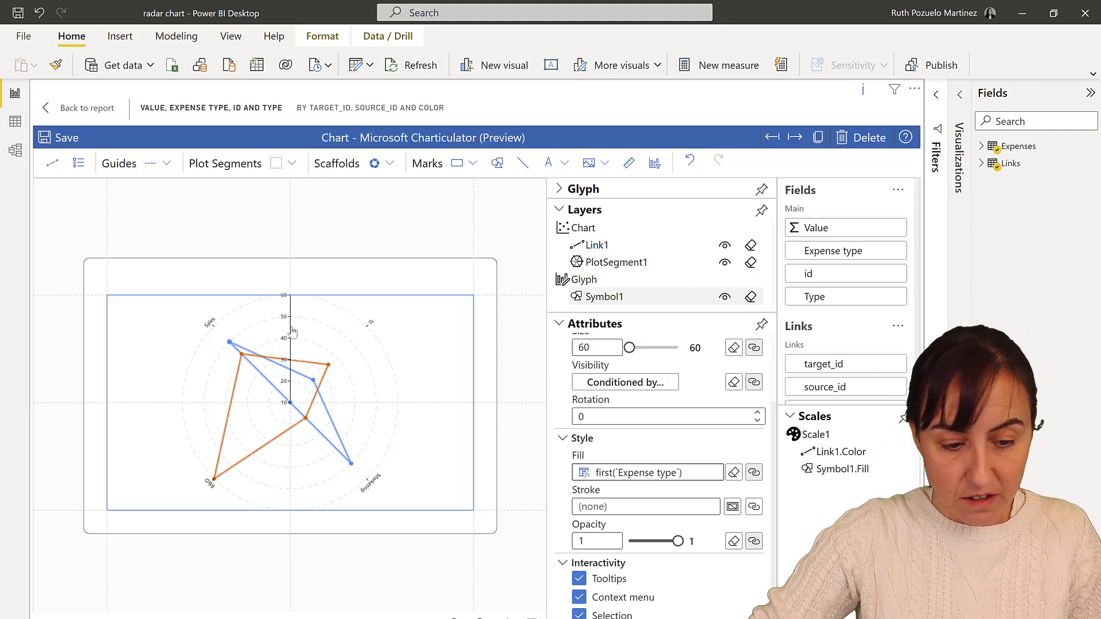
left_click(631, 262)
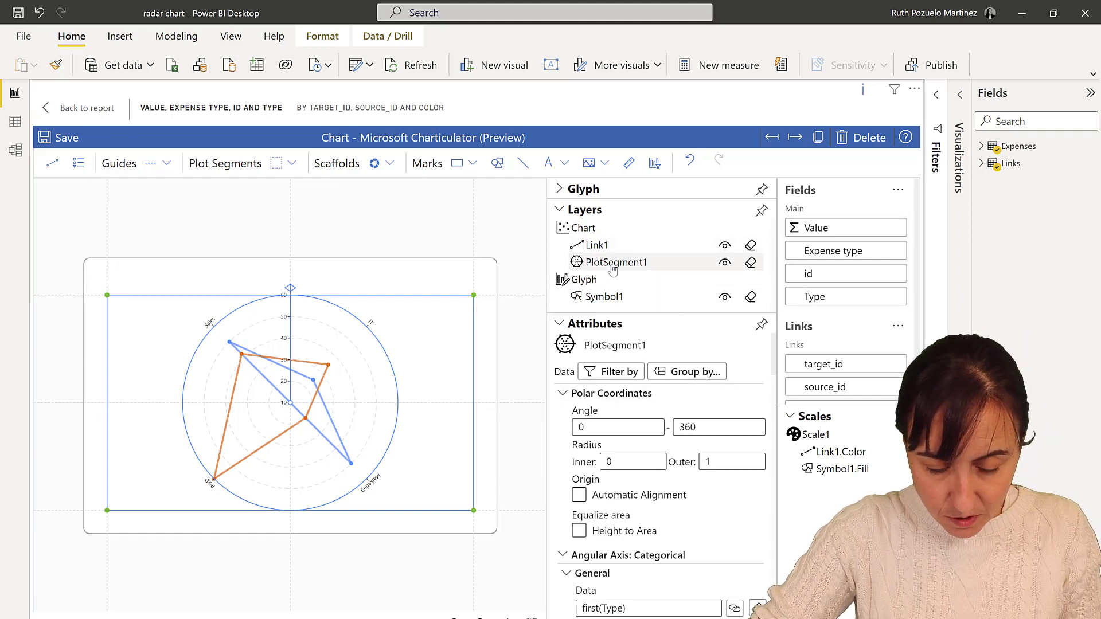
Set the radial axis Tick Format to the $.1s dollar format so ticks read $10 to $60.
scroll(633, 402, "down", 15)
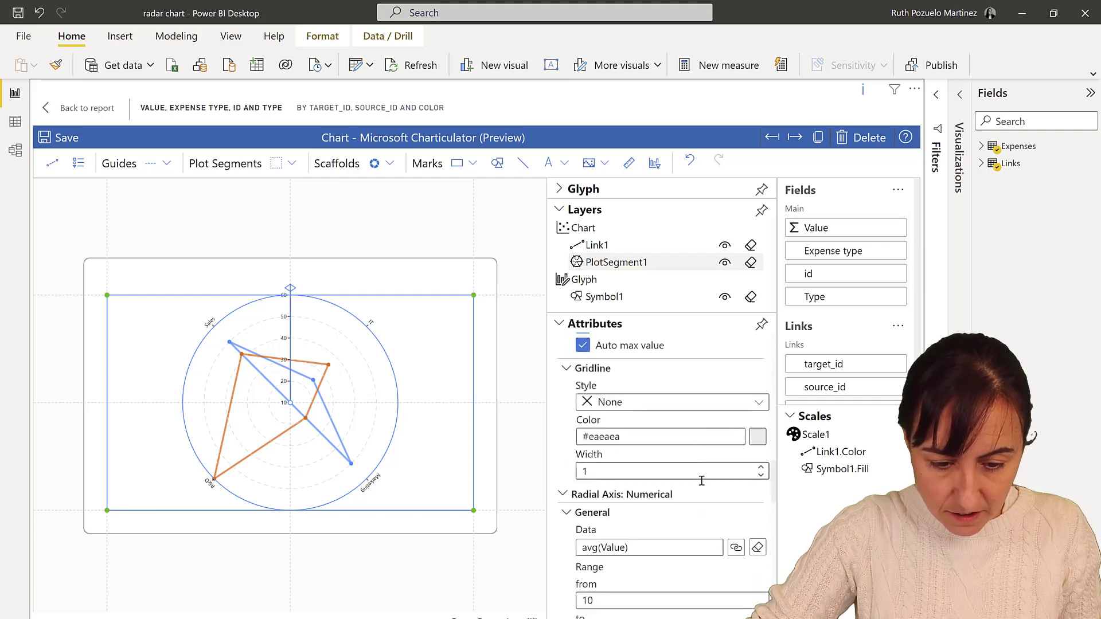
scroll(700, 479, "down", 15)
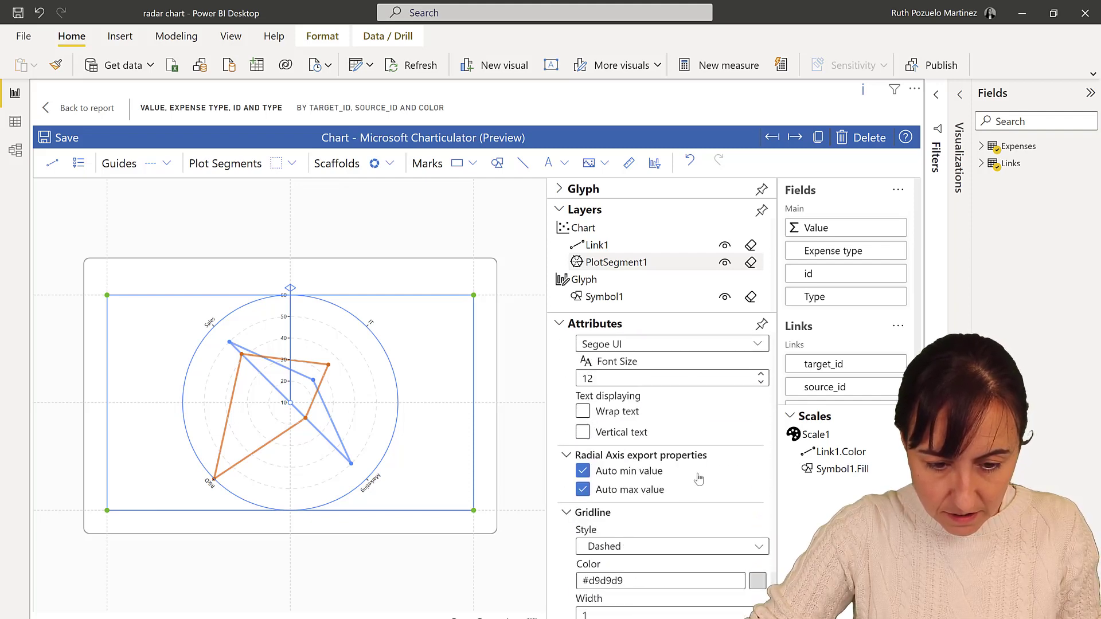
scroll(697, 473, "down", 5)
scroll(689, 477, "up", 3)
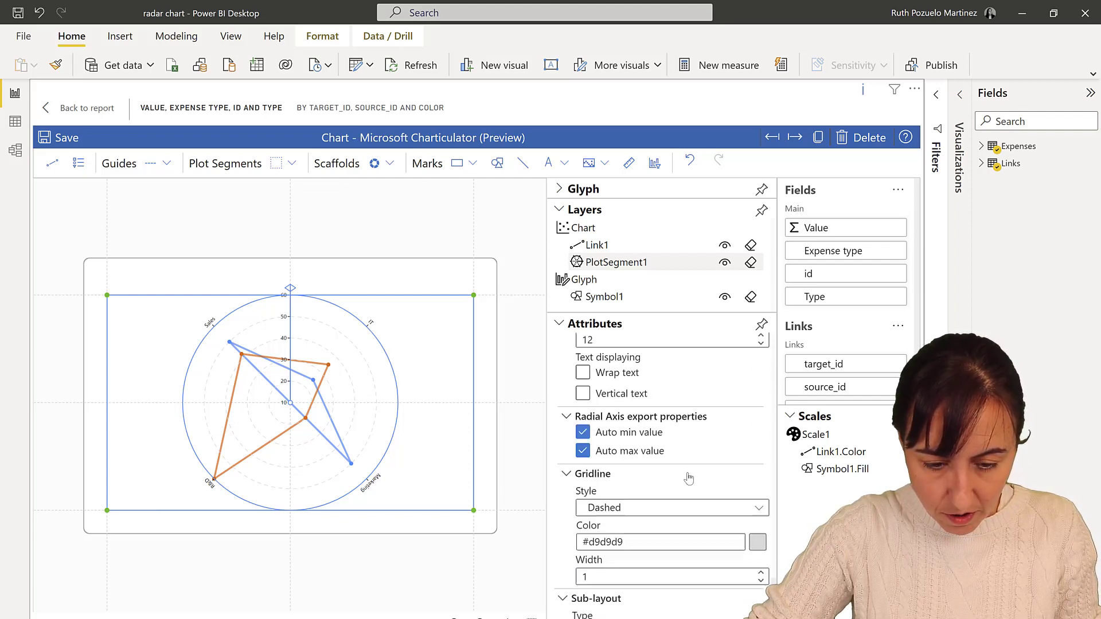
scroll(689, 478, "up", 10)
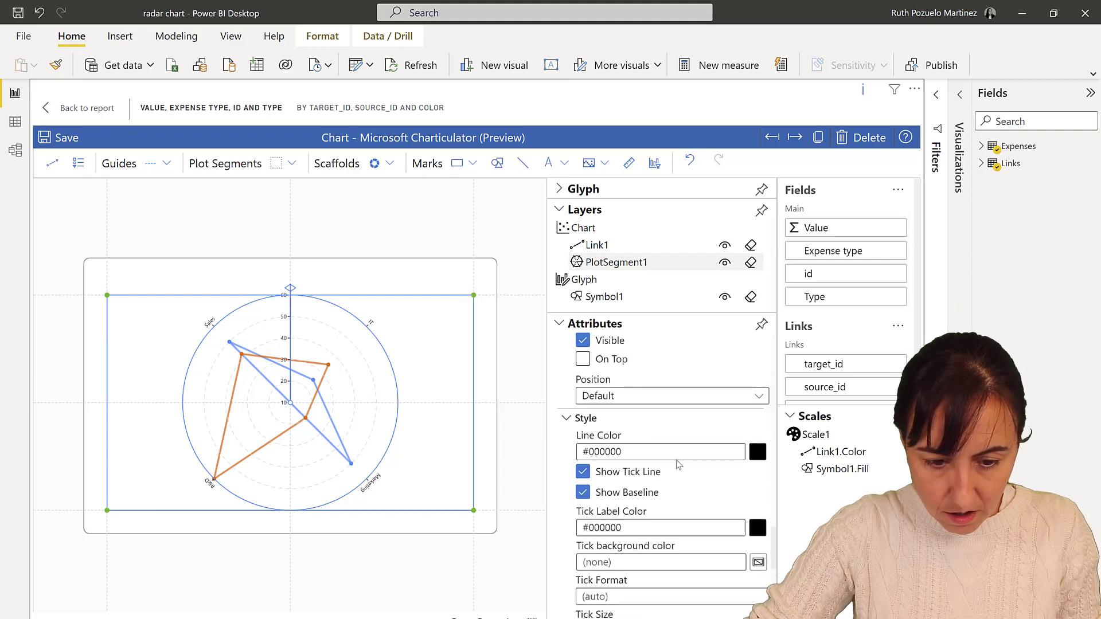
scroll(659, 463, "down", 3)
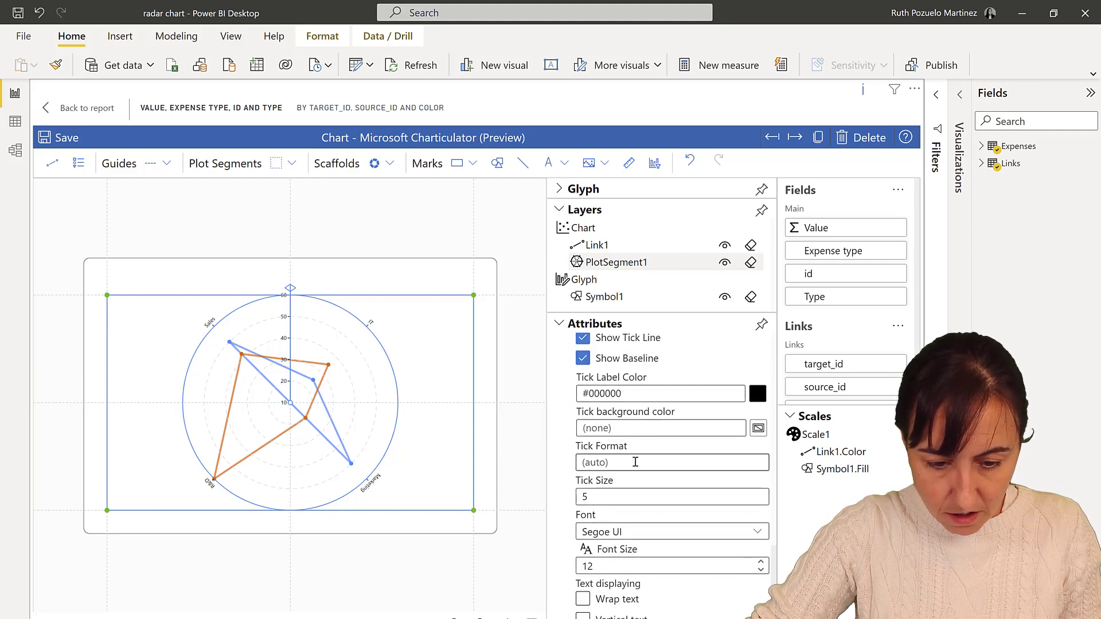
left_click(642, 462)
type("(")
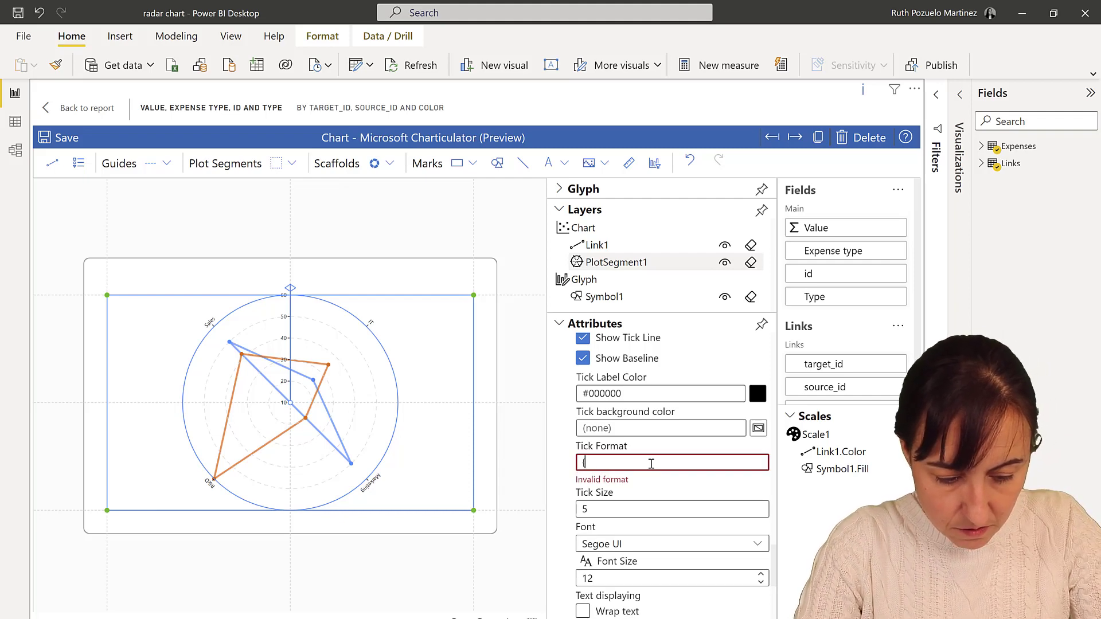
type("$")
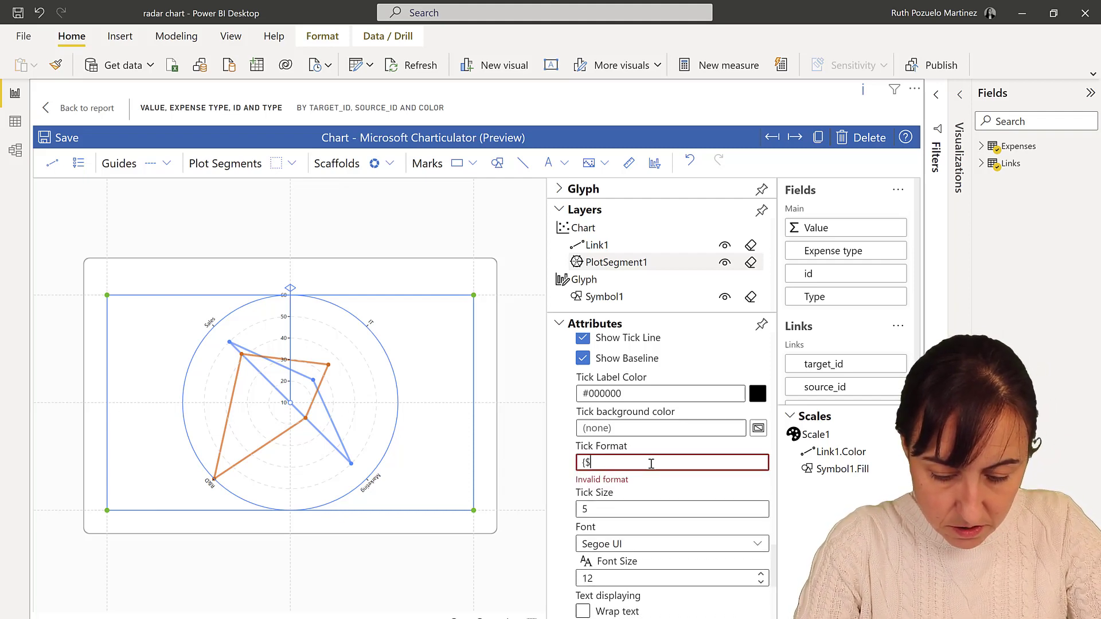
type(".1s")
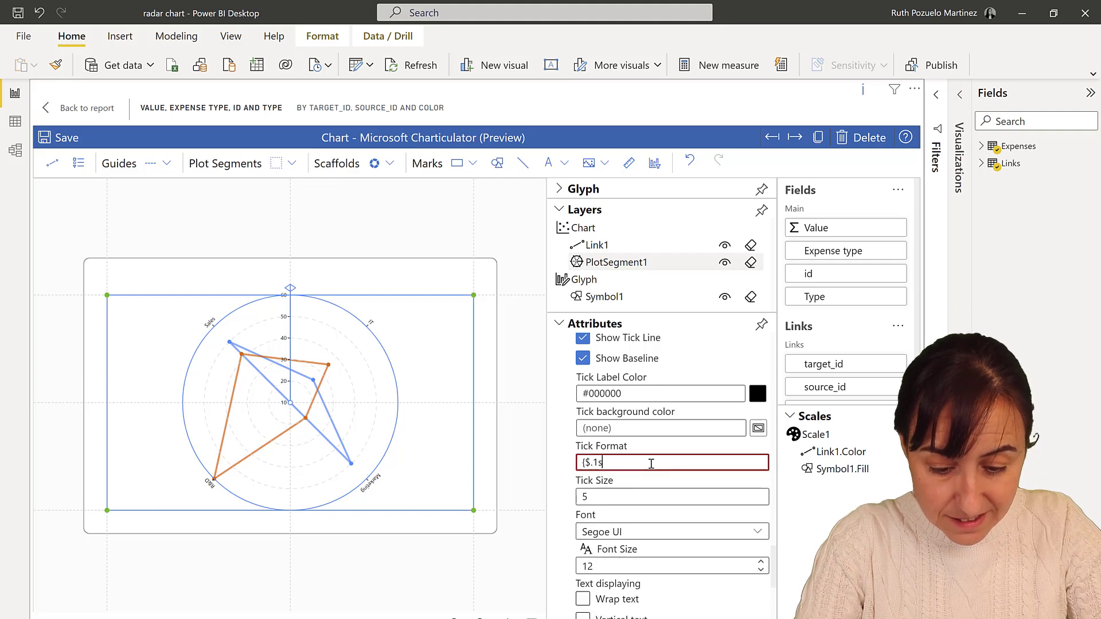
type("}k")
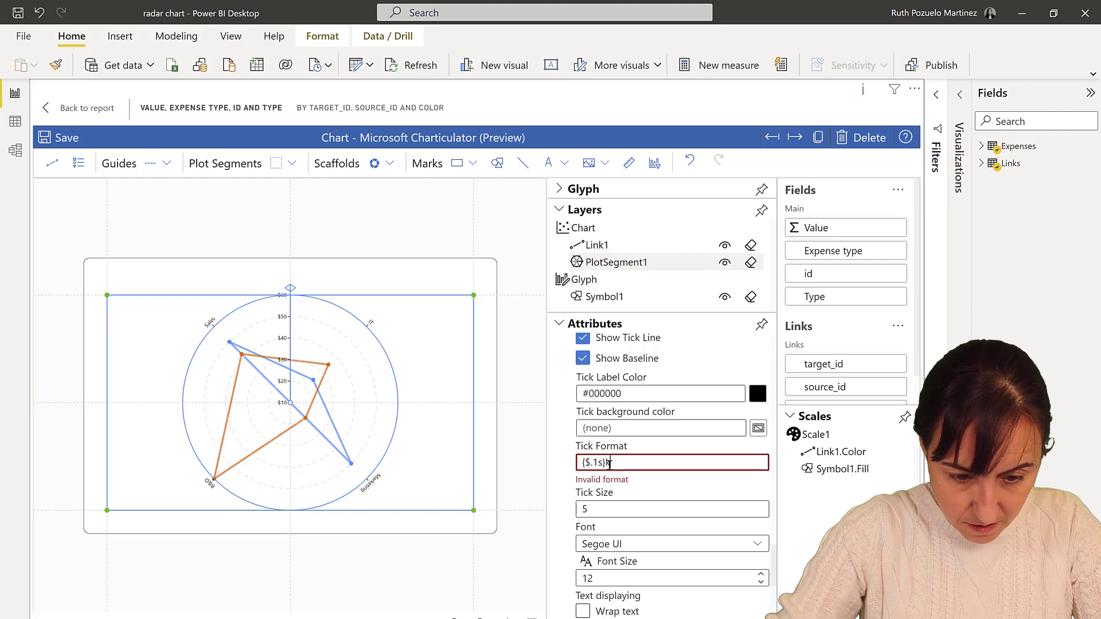
key("BackSpace")
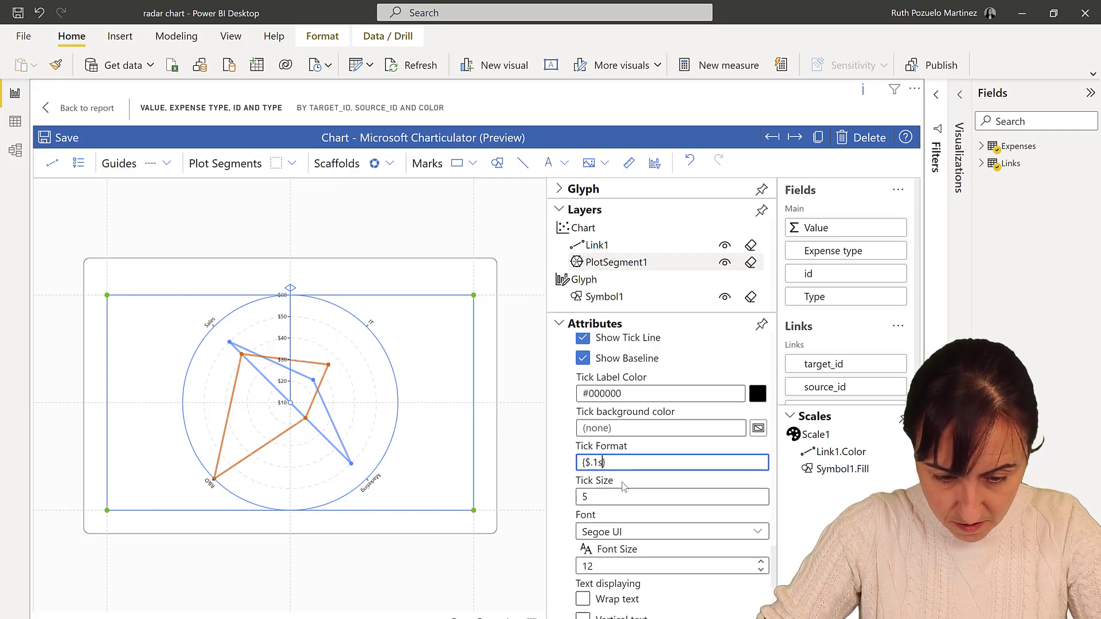
key("Return")
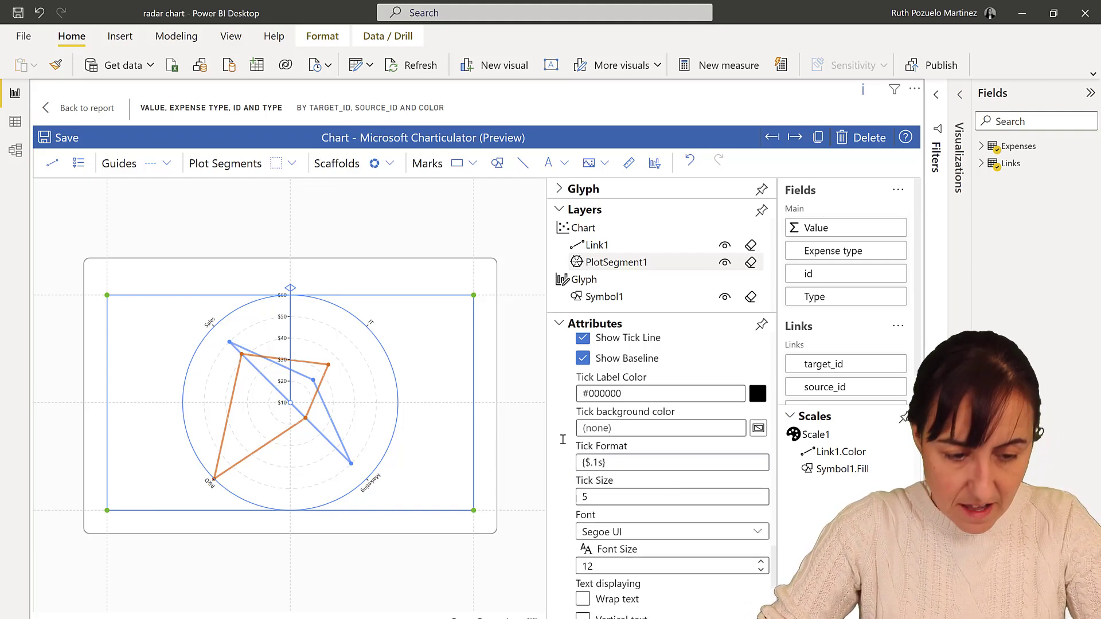
Go back to the report to view the finished radar chart with orange and blue outlines.
left_click(80, 108)
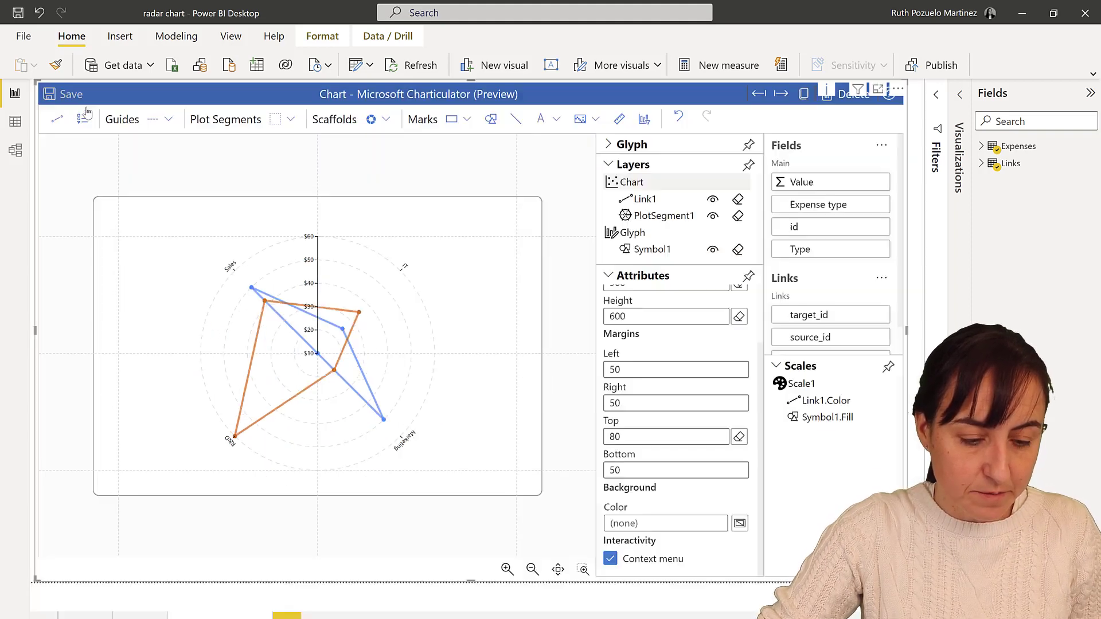